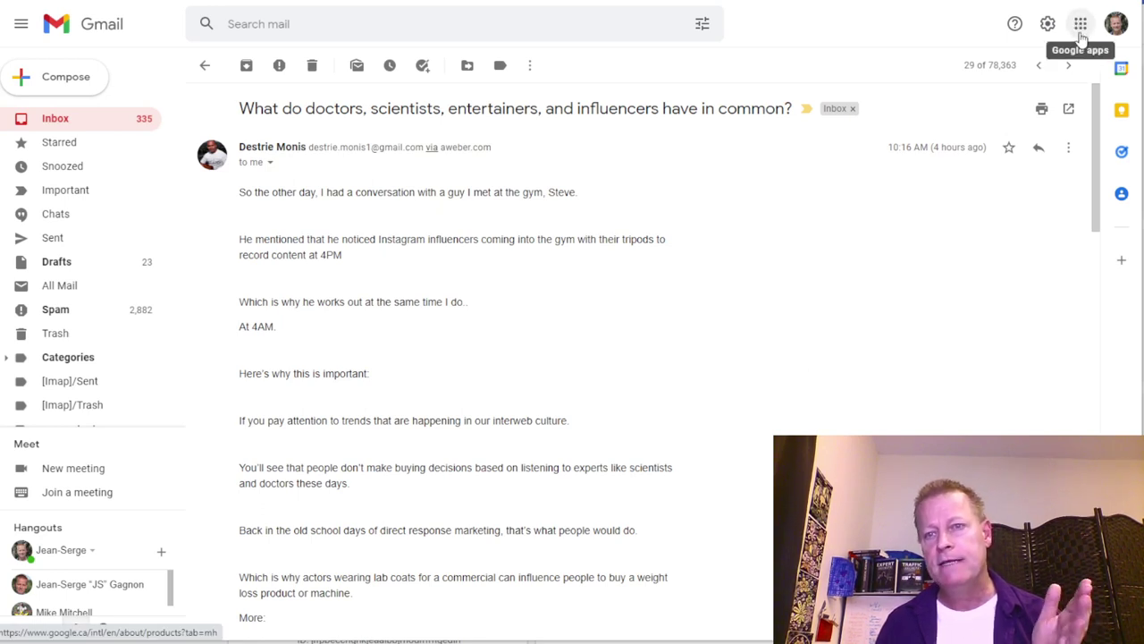
Switch from Gmail to Google Drive through the list of Google apps
left_click(1081, 32)
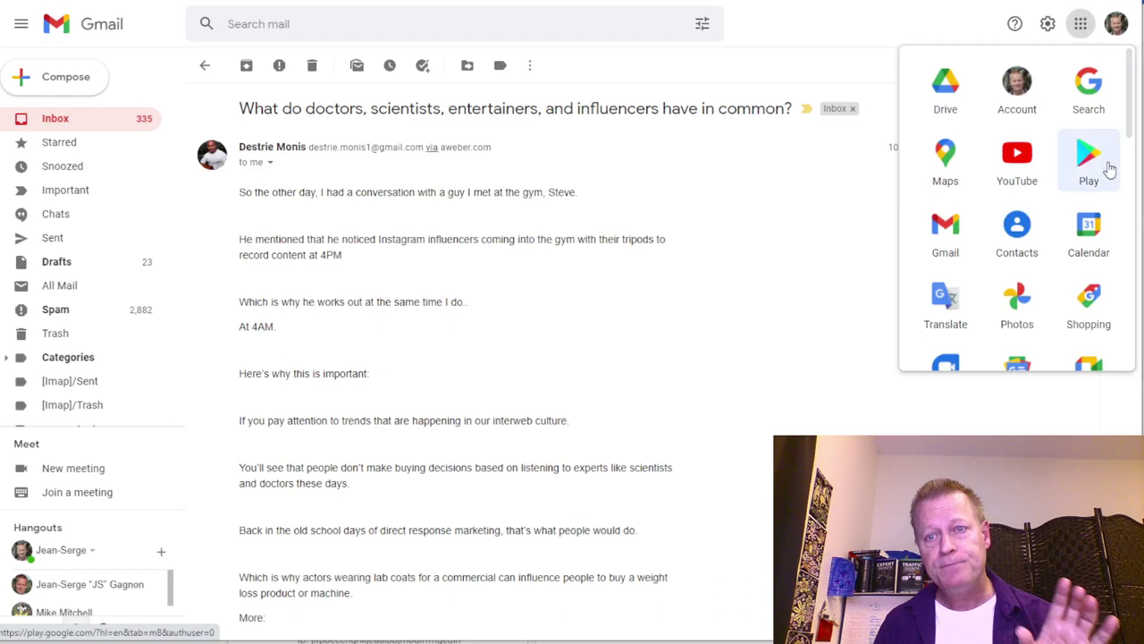
scroll(980, 265, "down", 4)
scroll(980, 266, "up", 4)
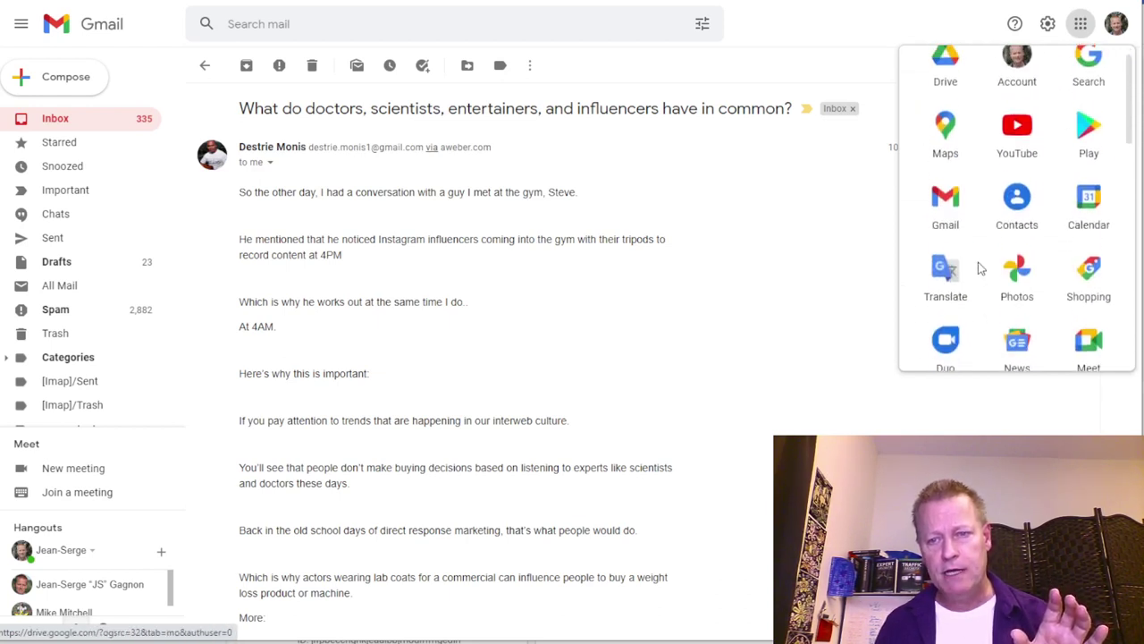
scroll(981, 265, "down", 4)
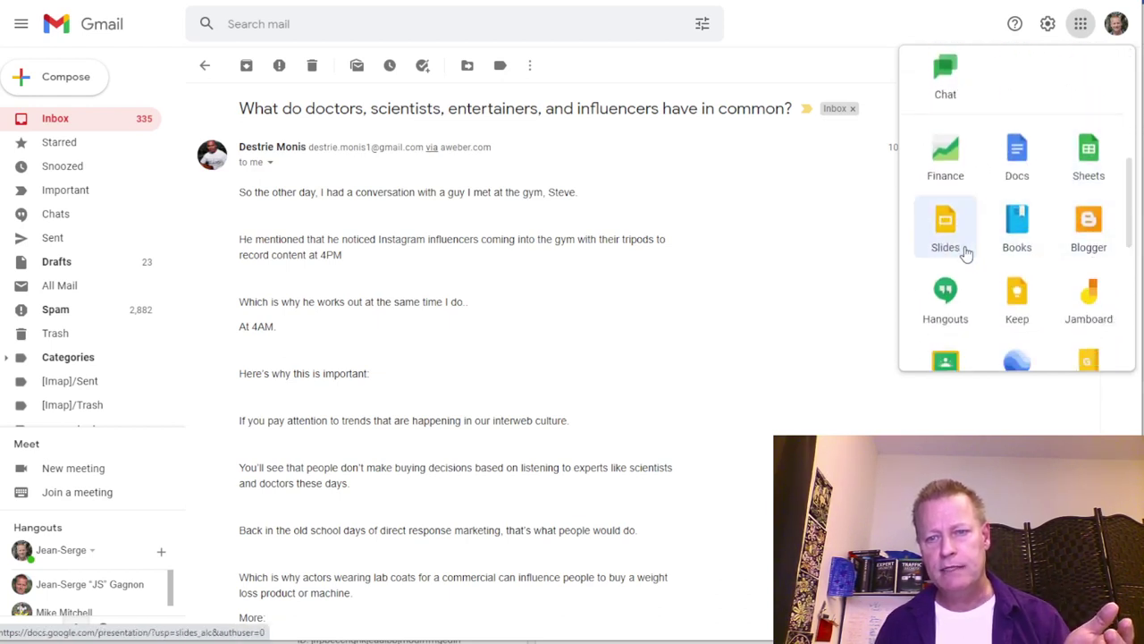
scroll(974, 268, "up", 4)
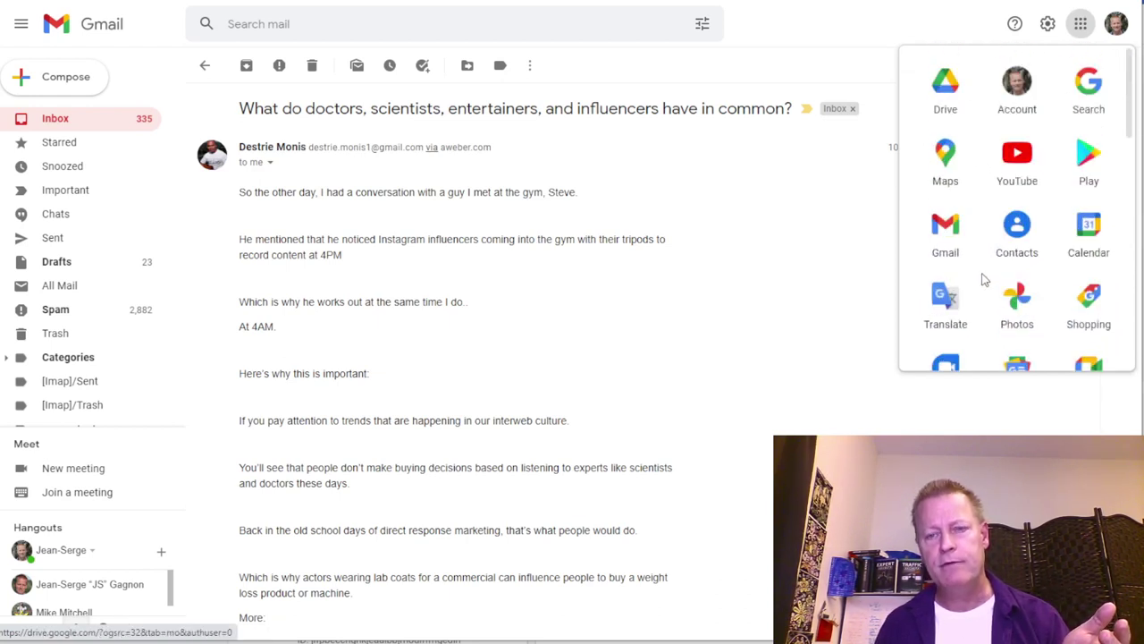
left_click(943, 87)
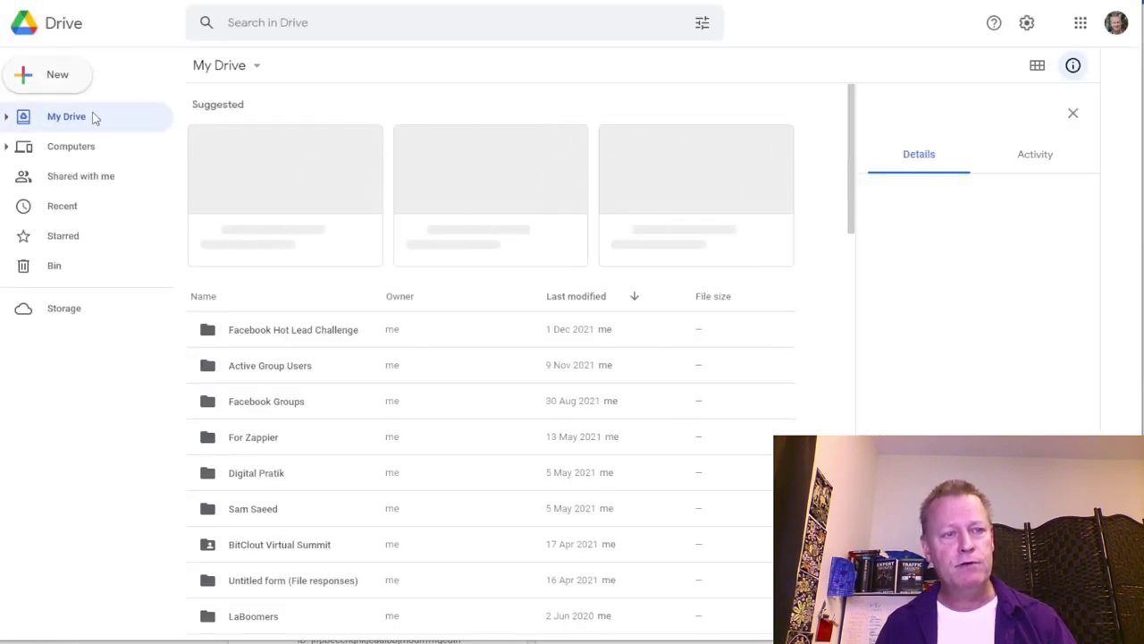
Create a new folder named "Slides demo" in My Drive
left_click(54, 76)
left_click(61, 80)
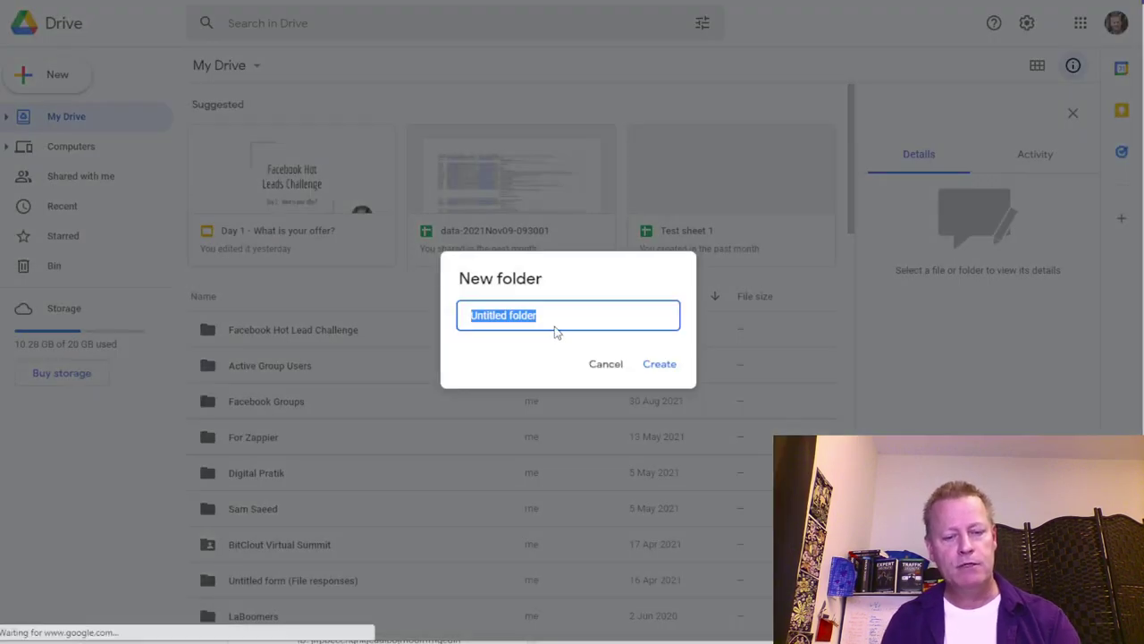
type("Slides demo")
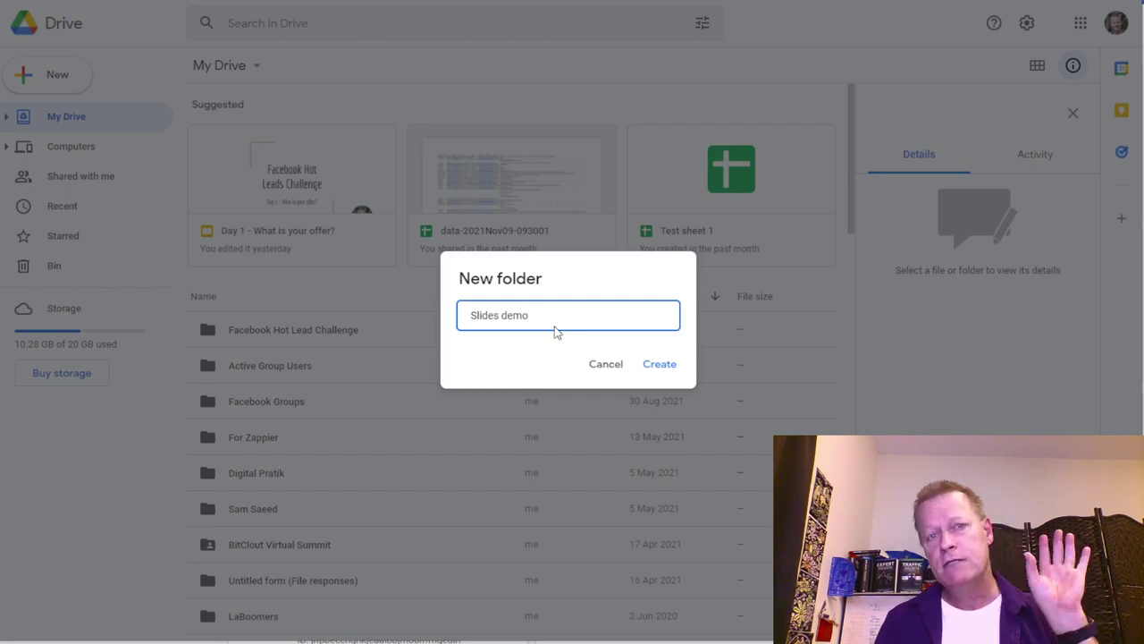
left_click(672, 369)
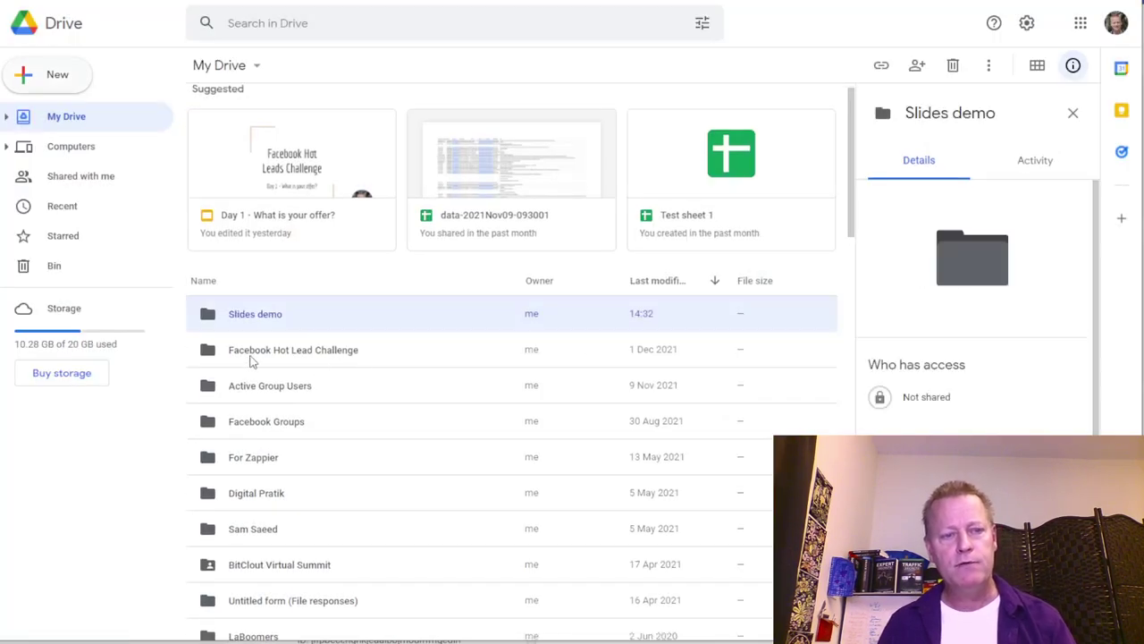
Open the "Slides demo" folder and create a subfolder named "Day 1" in it
double_click(277, 320)
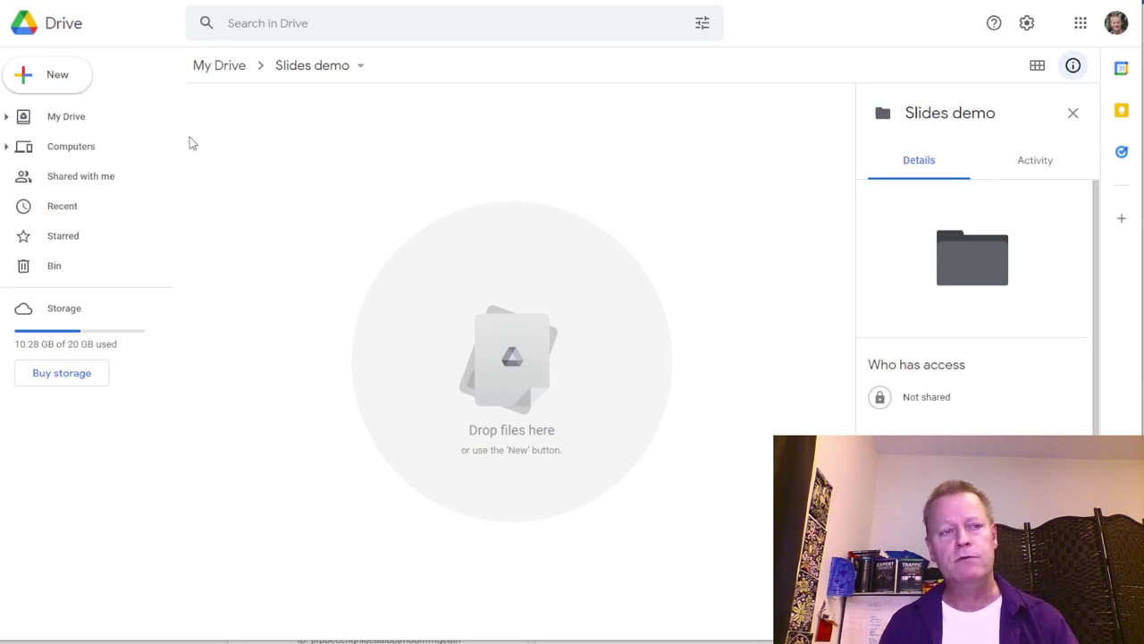
left_click(79, 80)
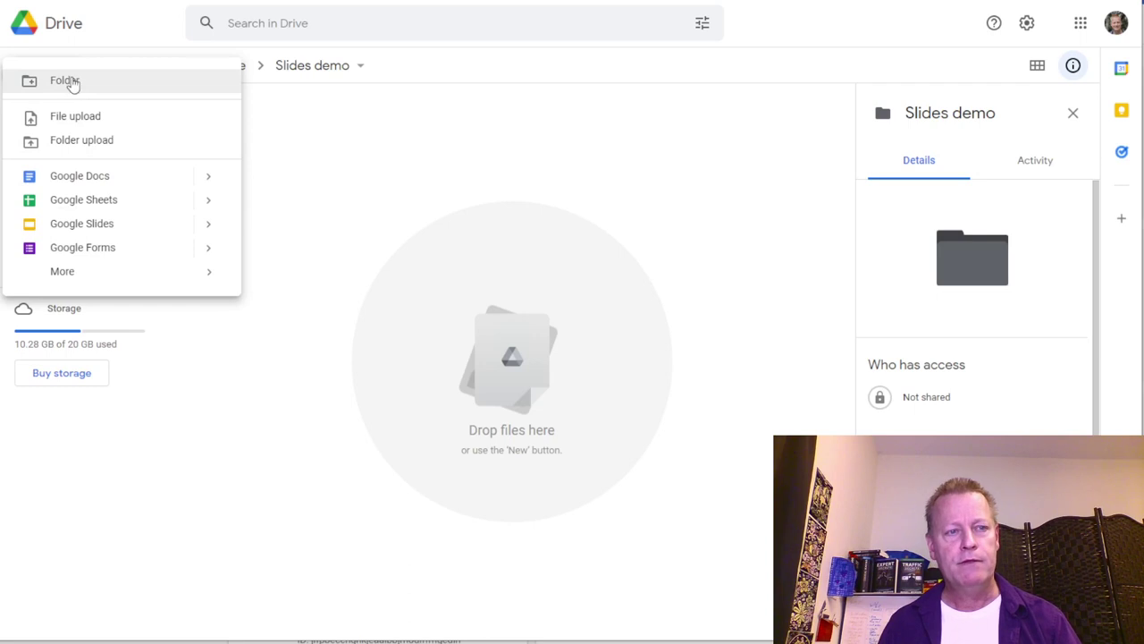
left_click(71, 82)
type("Day 1")
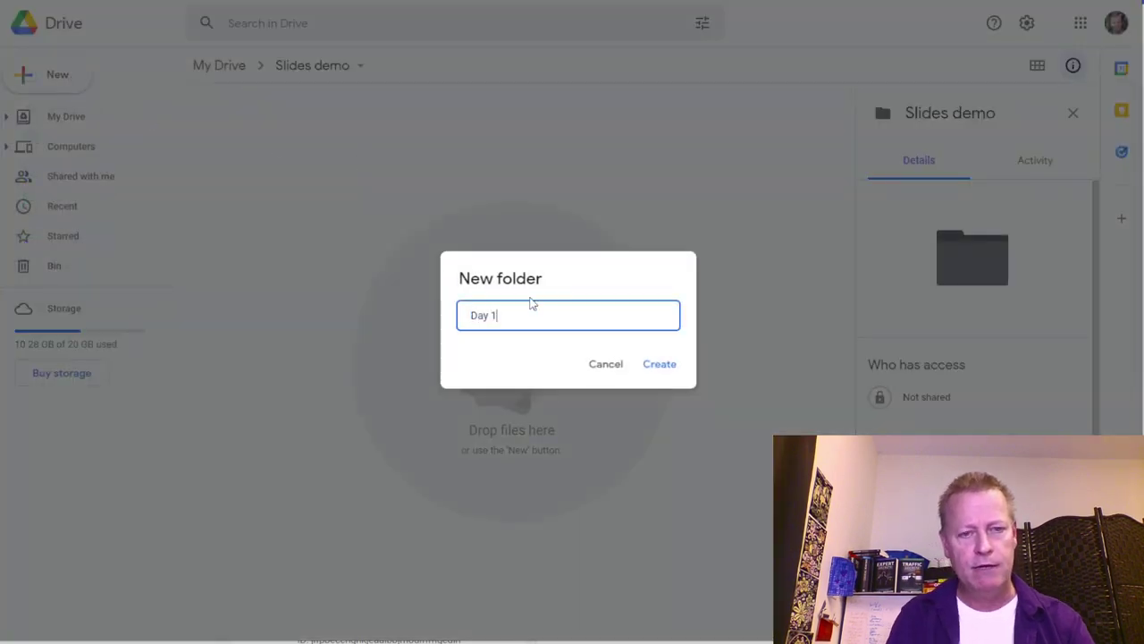
left_click(660, 368)
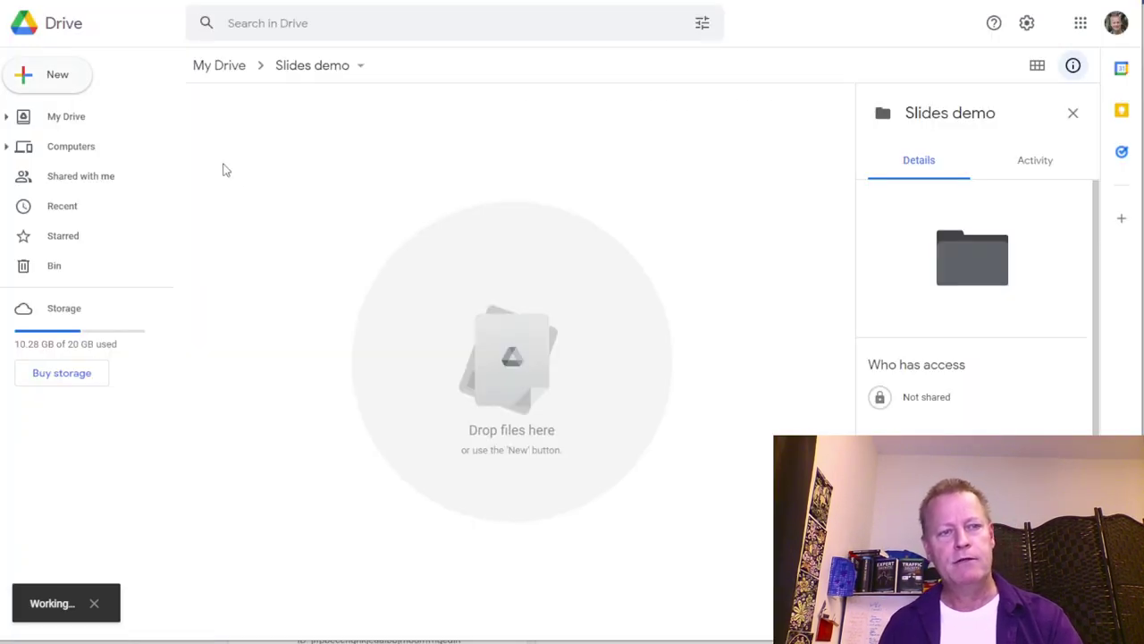
Create a second subfolder named "Day 2" inside "Slides demo"
left_click(59, 77)
left_click(90, 83)
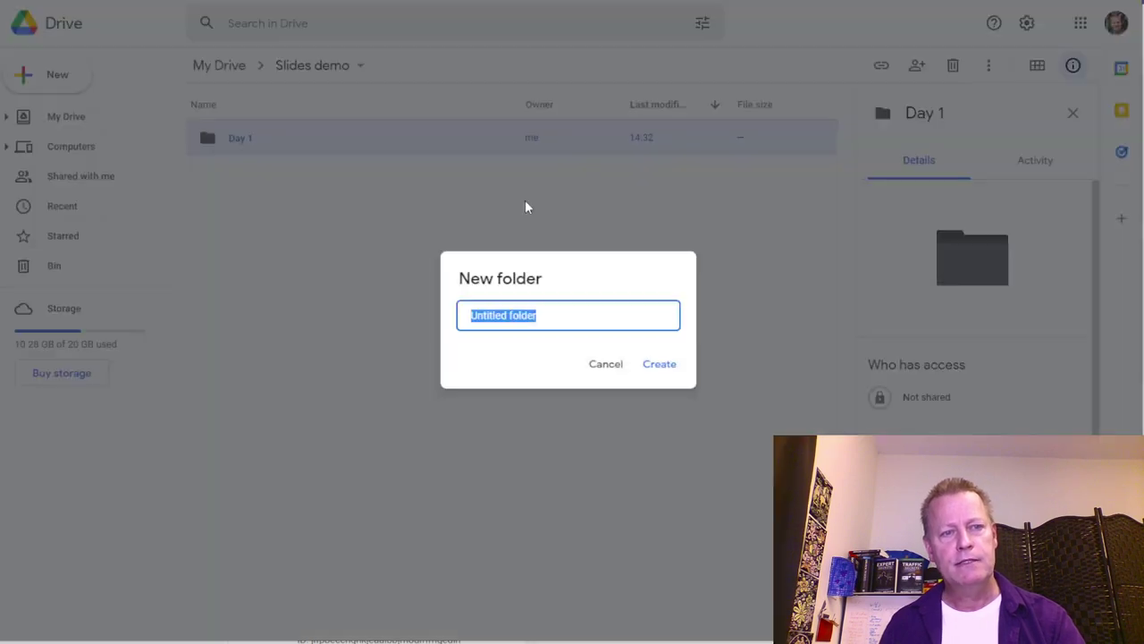
type("Day 2")
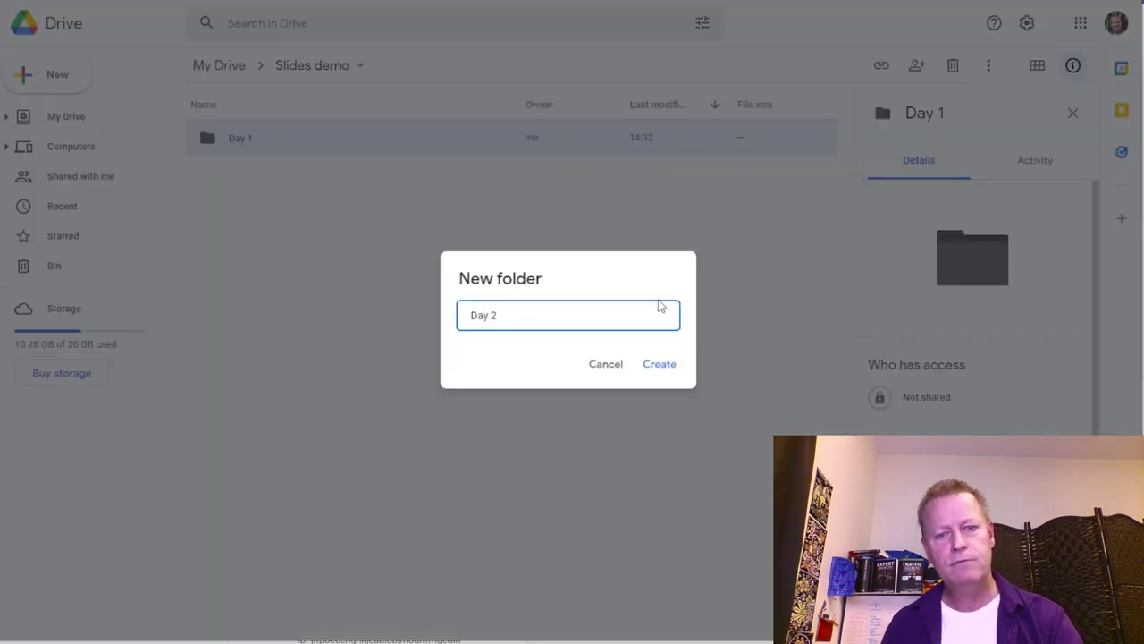
left_click(662, 376)
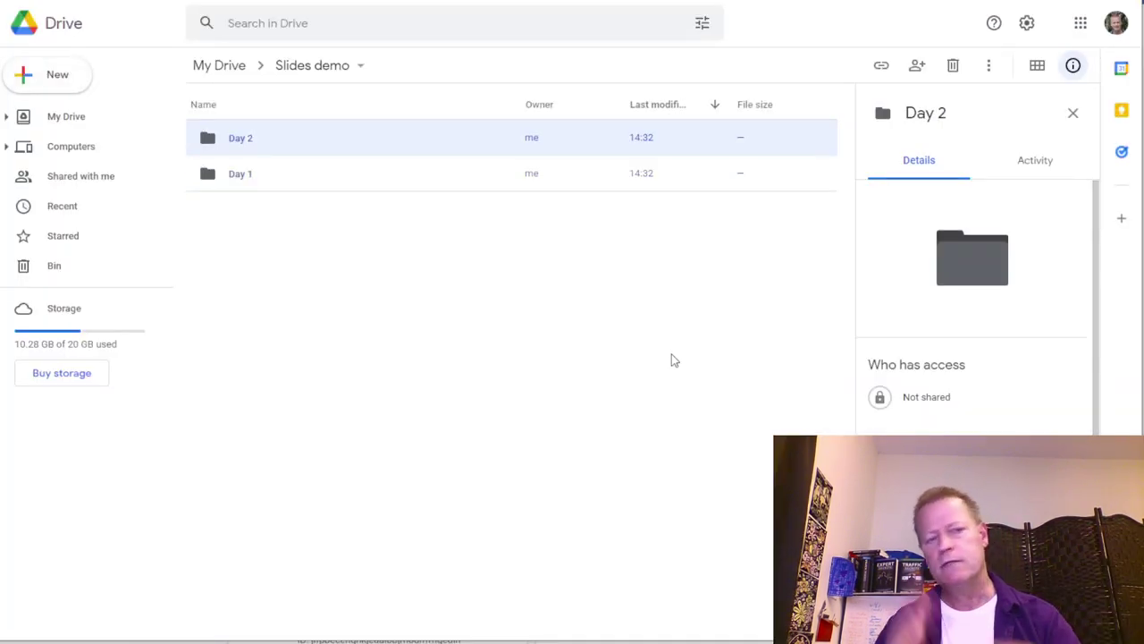
Open the "Day 1" folder and create a blank Google Slides presentation in it
double_click(241, 175)
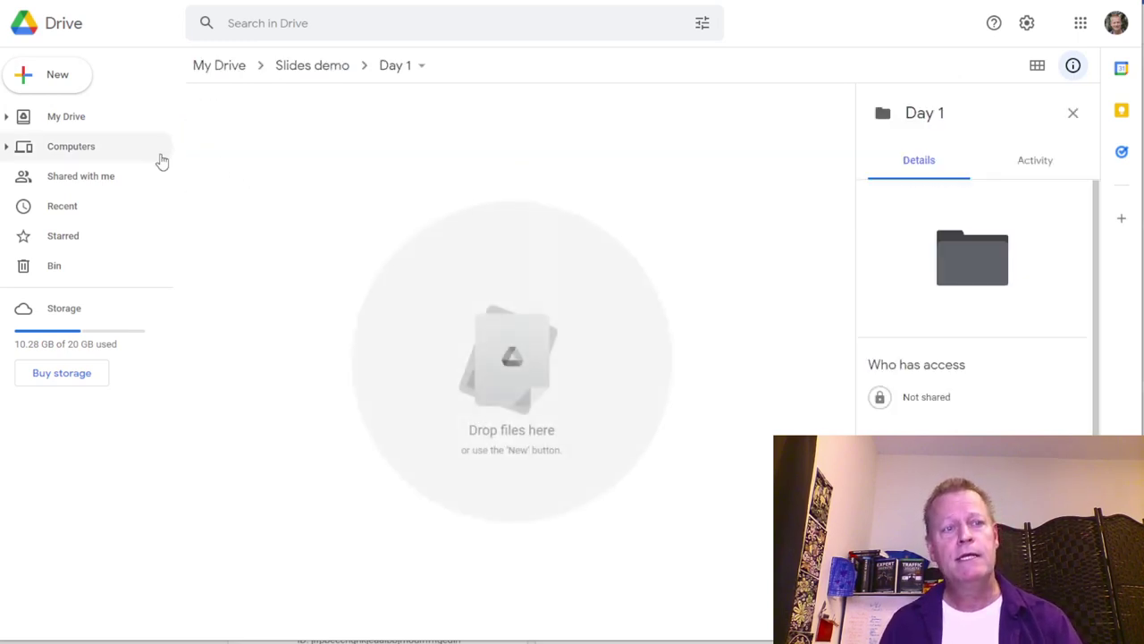
left_click(43, 79)
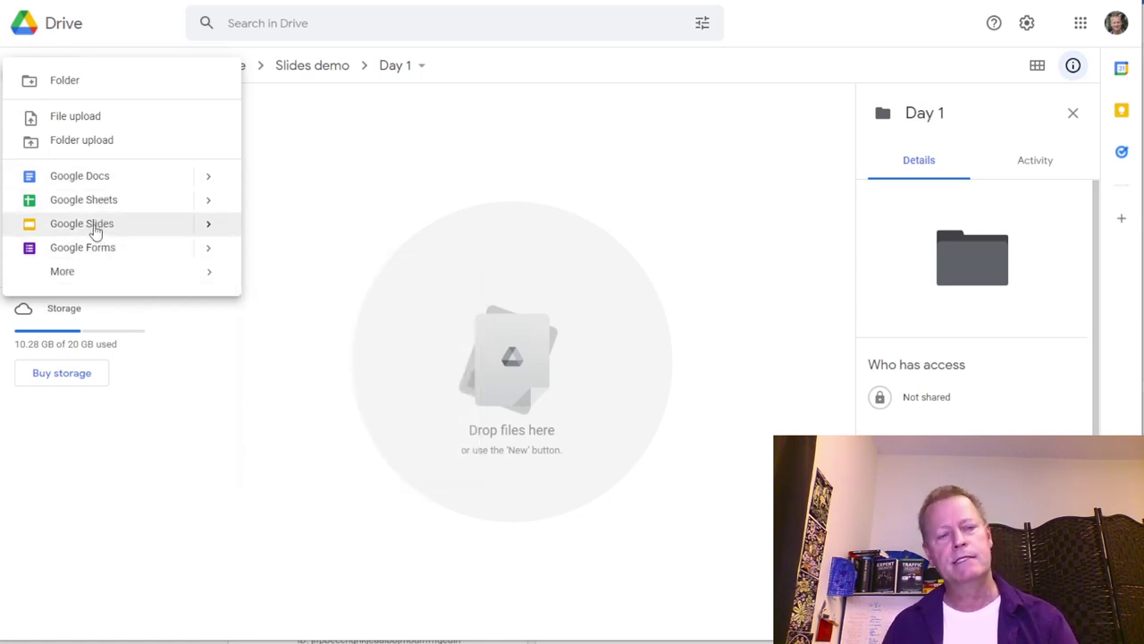
mouse_move(56, 276)
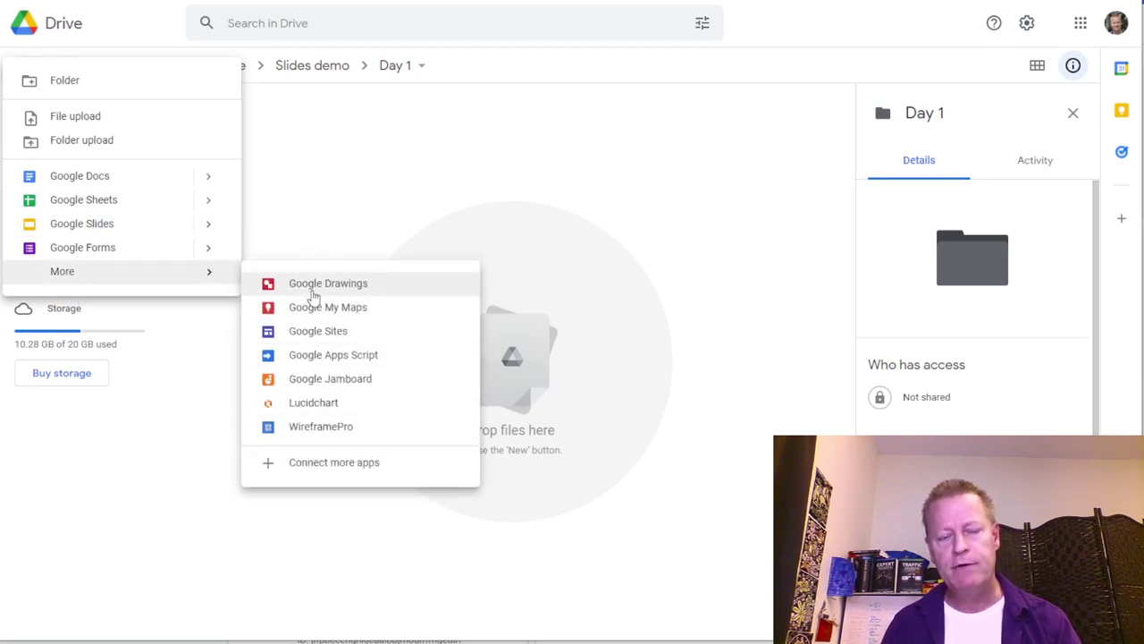
left_click(106, 233)
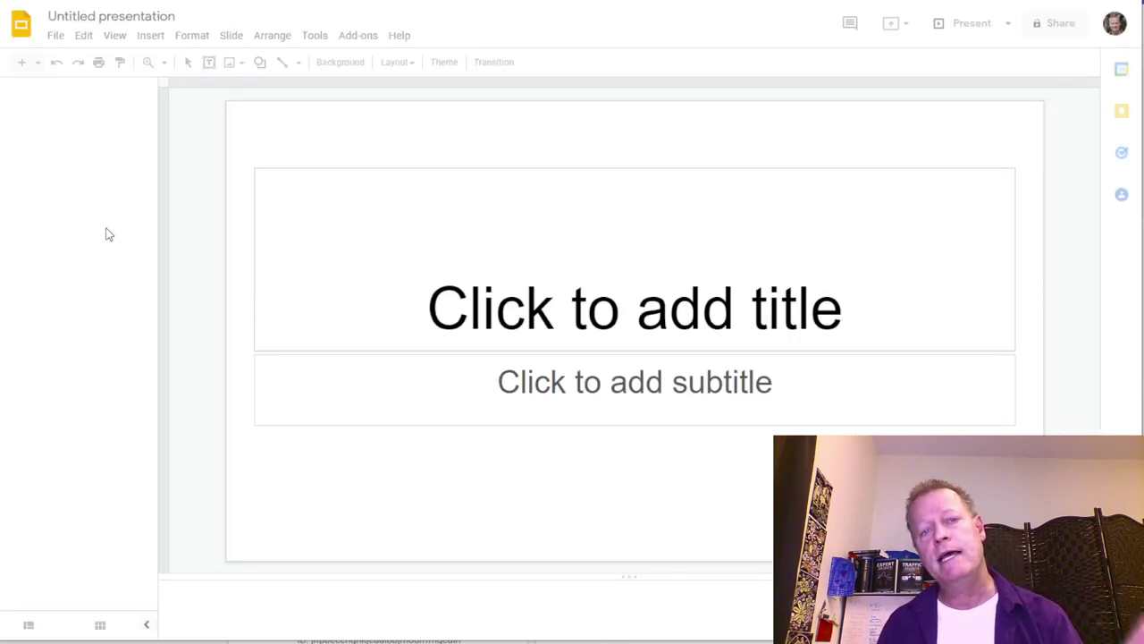
Rename the untitled presentation as "Facebook 5 day Challenge Day 1"
left_click(108, 18)
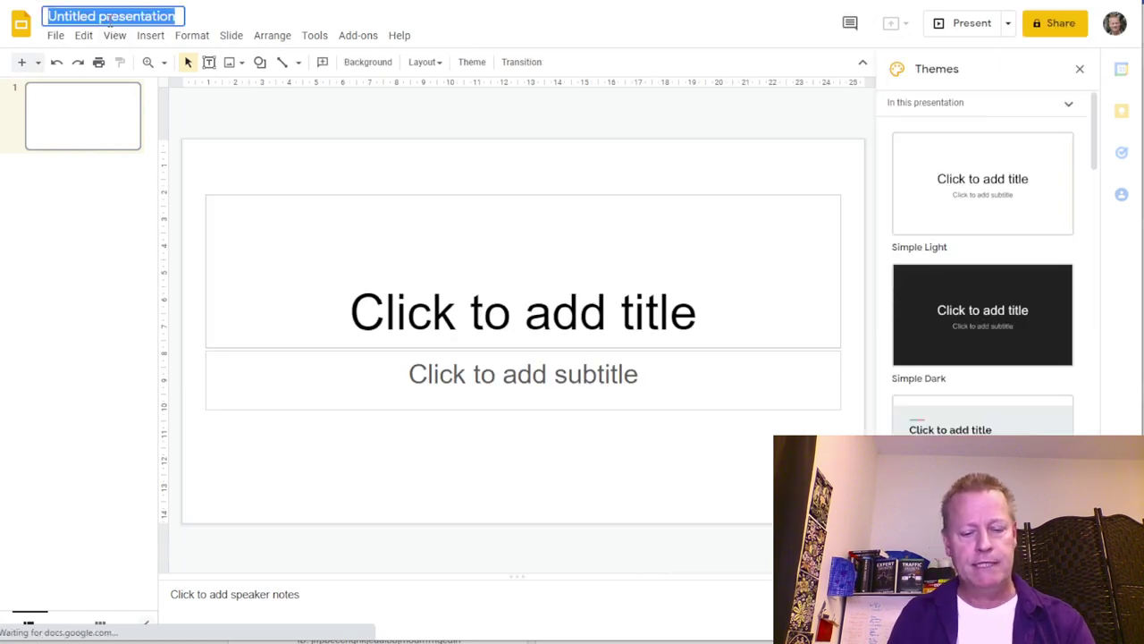
type("Facebook 5 day ")
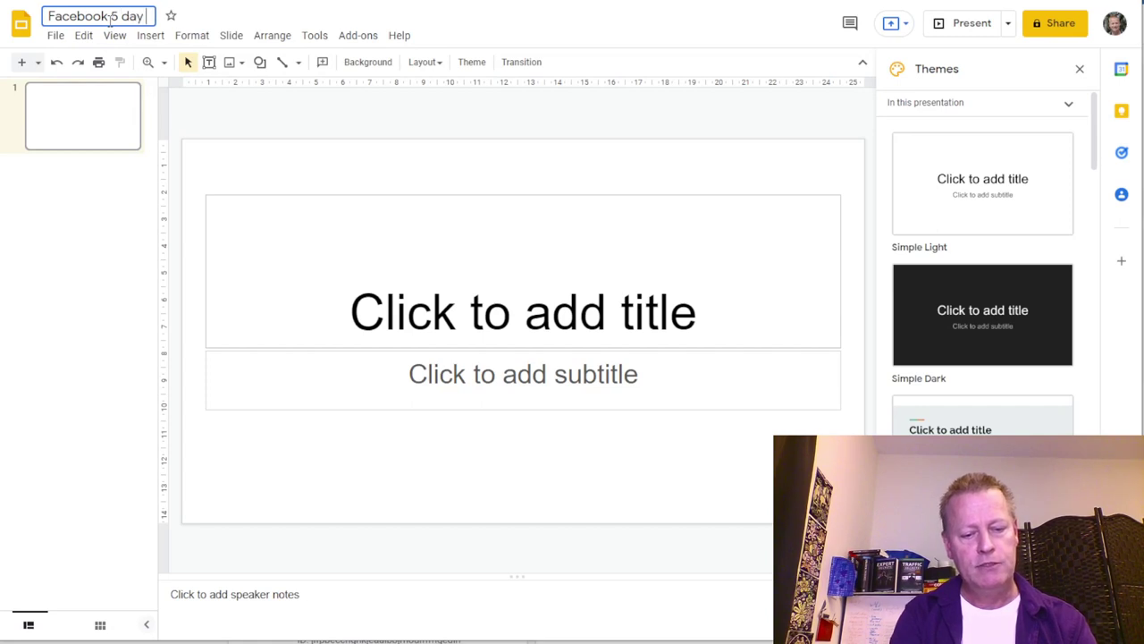
type("Challenge Day 1")
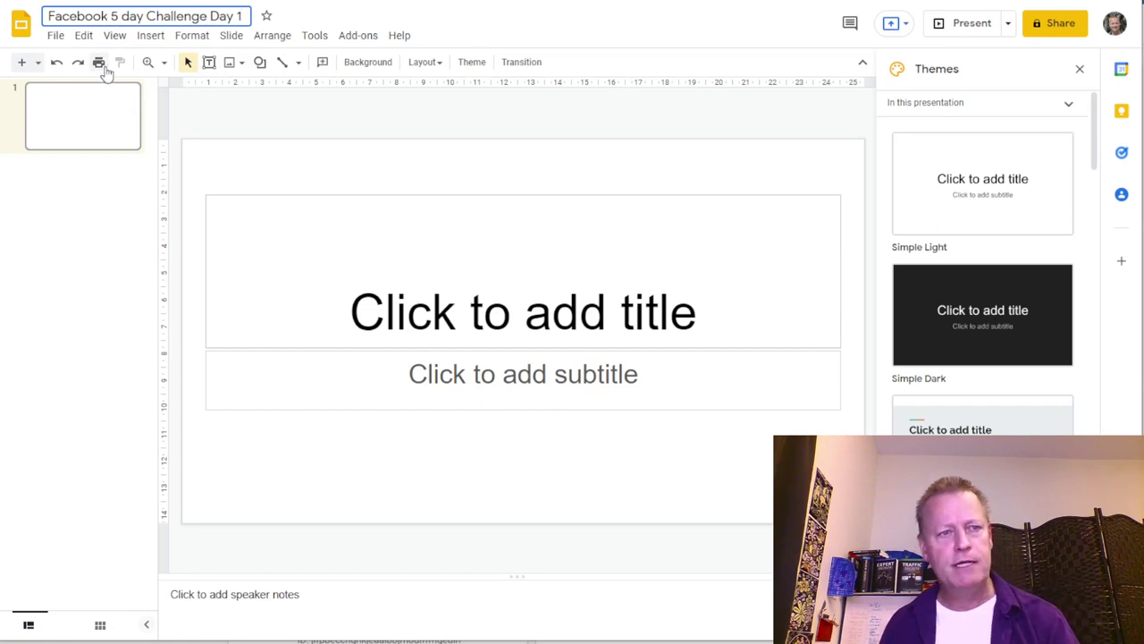
left_click(87, 282)
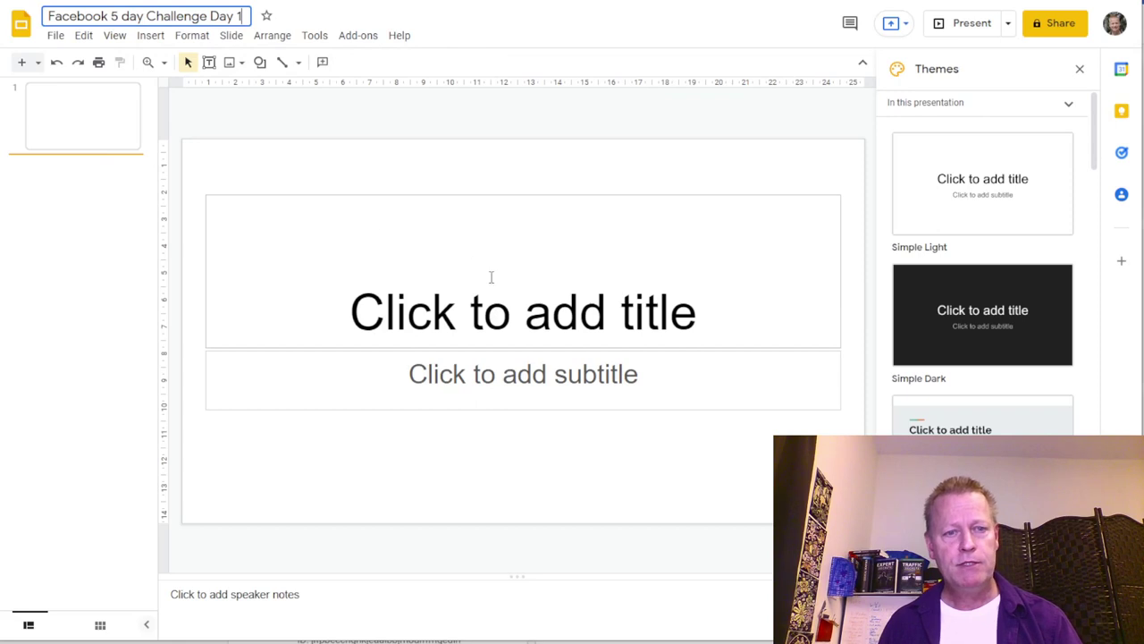
Enter "Facebook 5 Day Challenge" as the title of the first slide
left_click(540, 322)
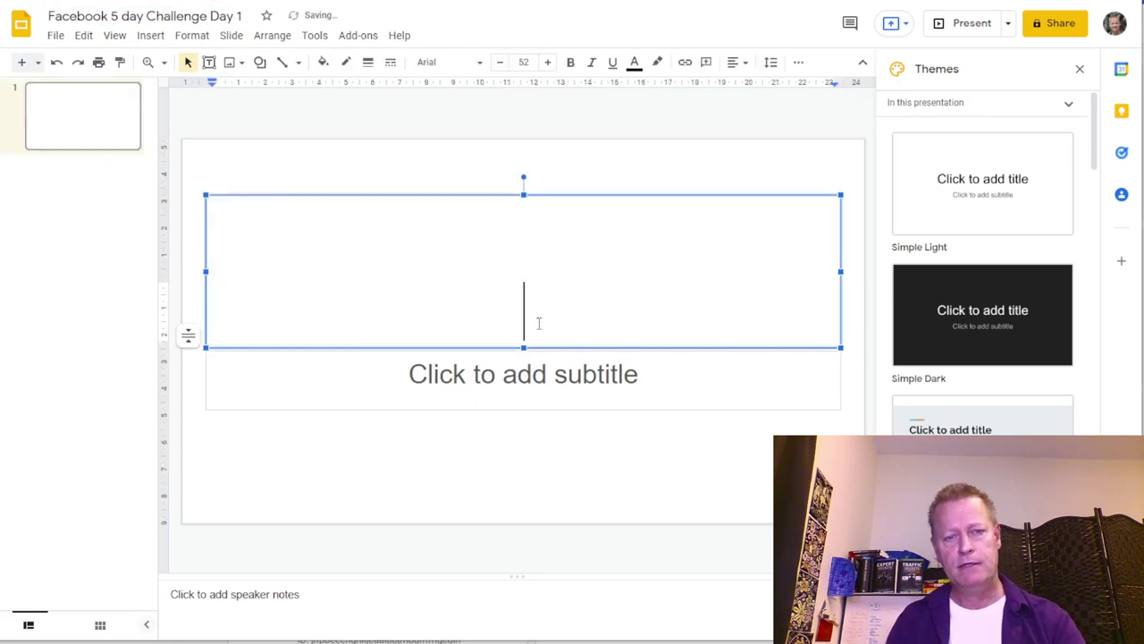
type("Facebo")
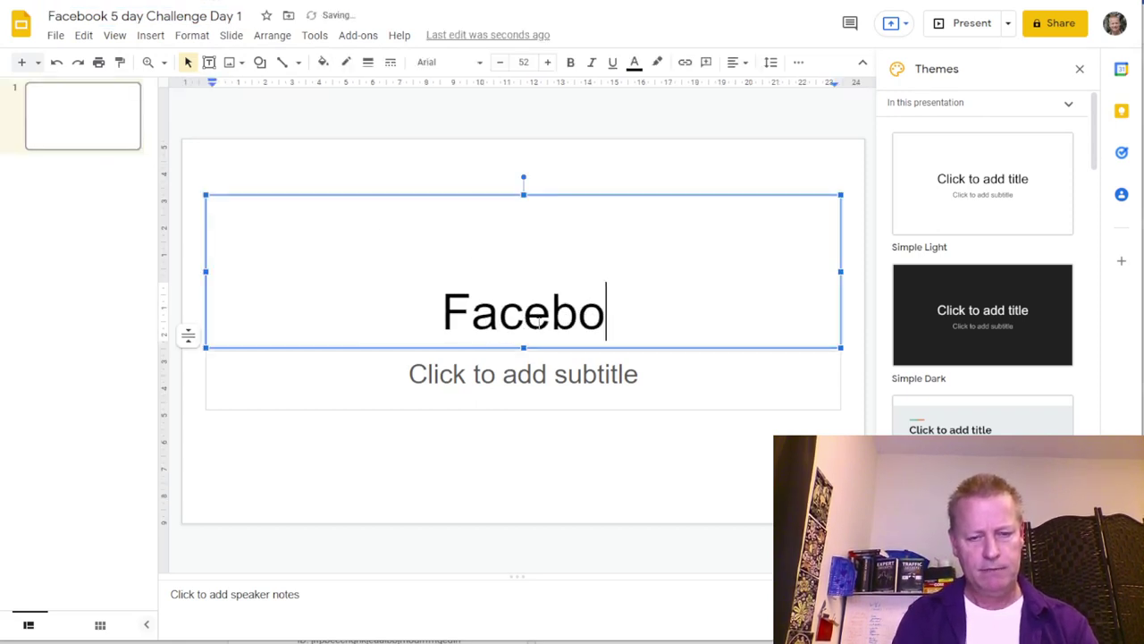
type("ok 5 Day ")
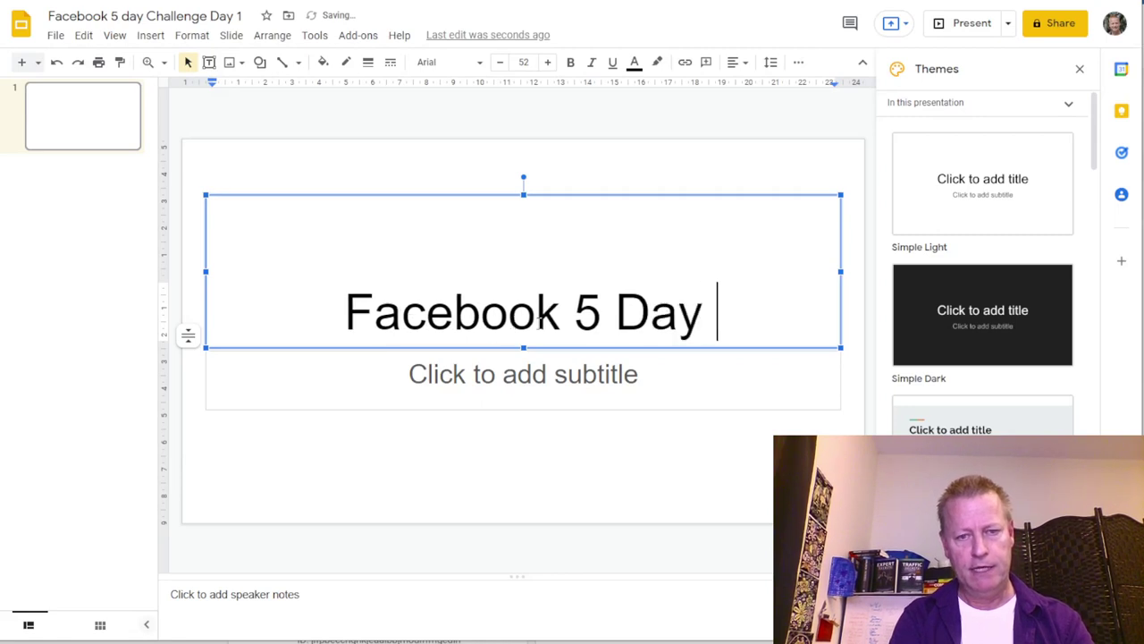
type("Challeneg")
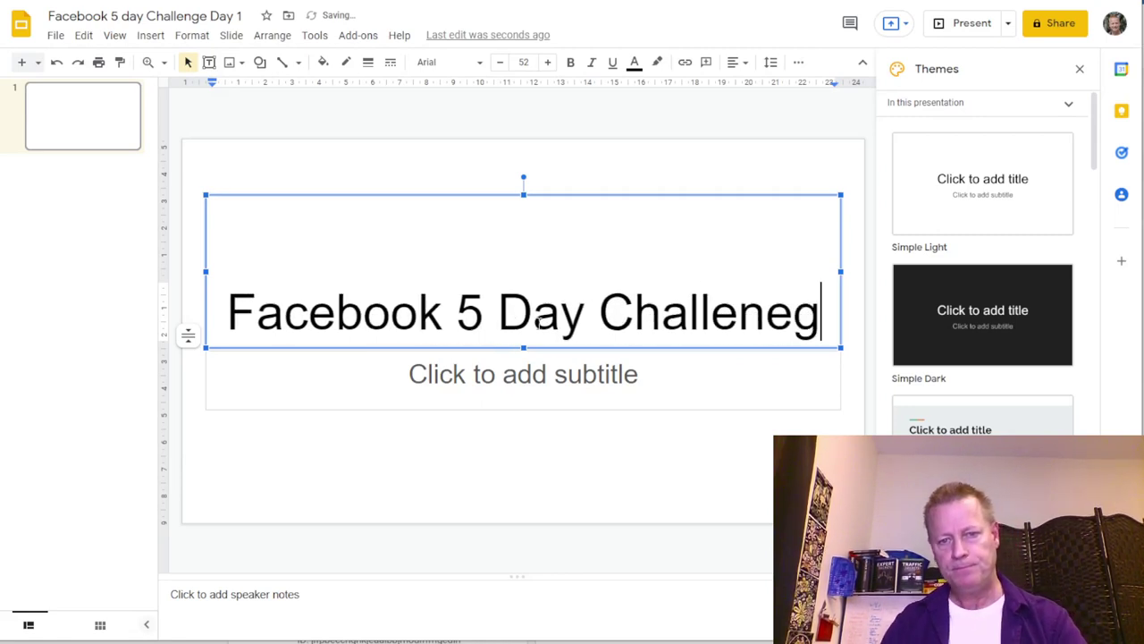
key("BackSpace")
key("BackSpace")
type("ge")
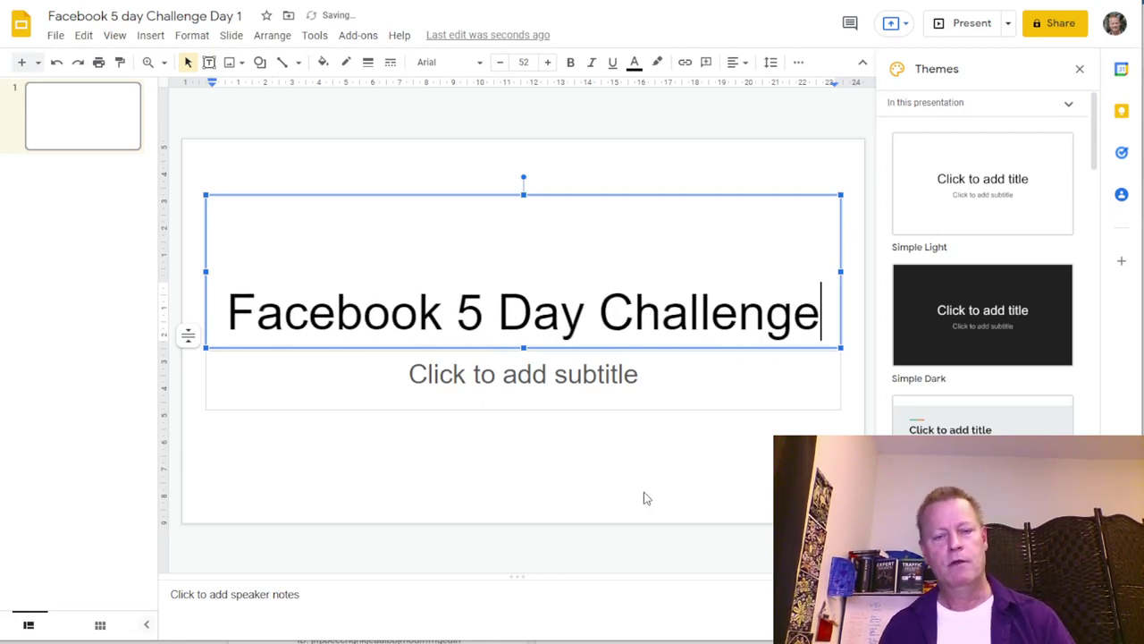
Enter "Day 1" as the subtitle of the first slide
left_click(551, 379)
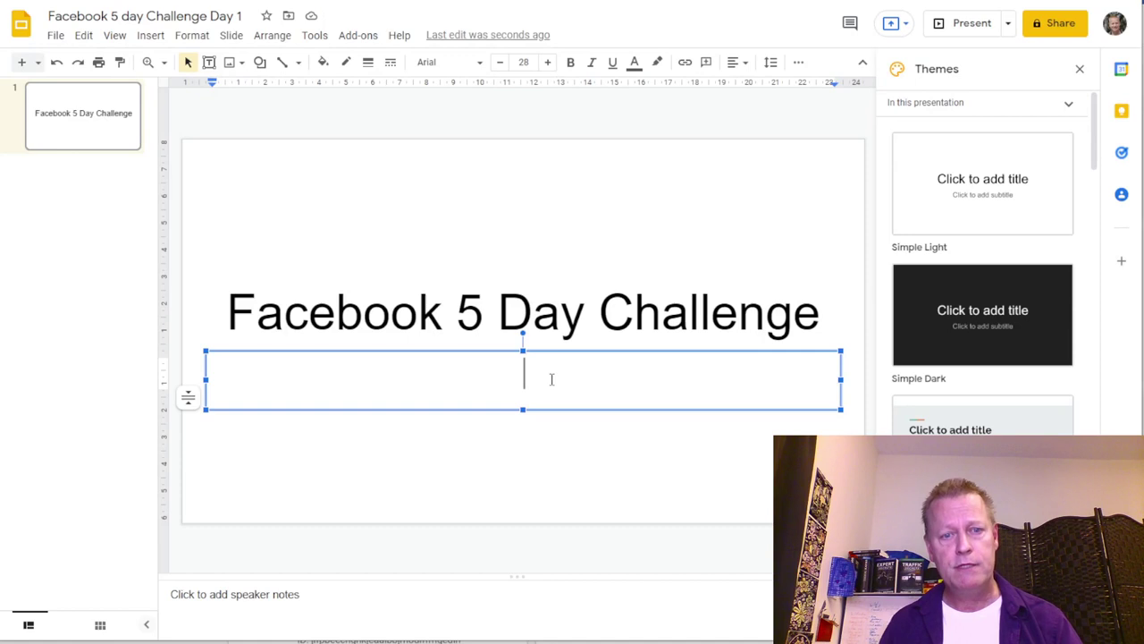
type("Day 1")
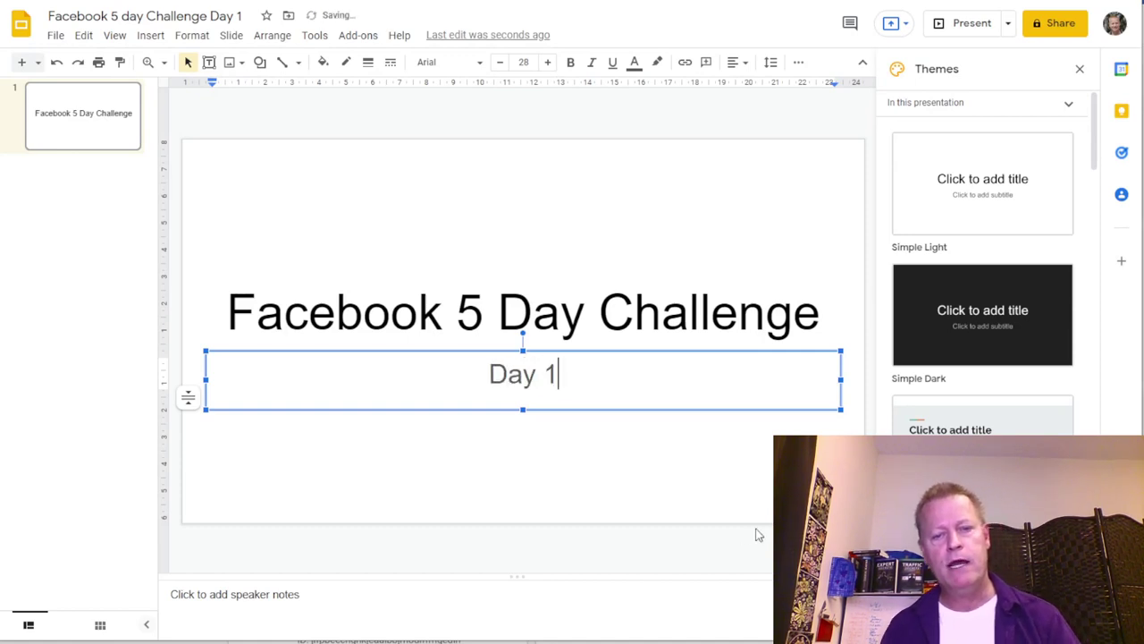
left_click(737, 494)
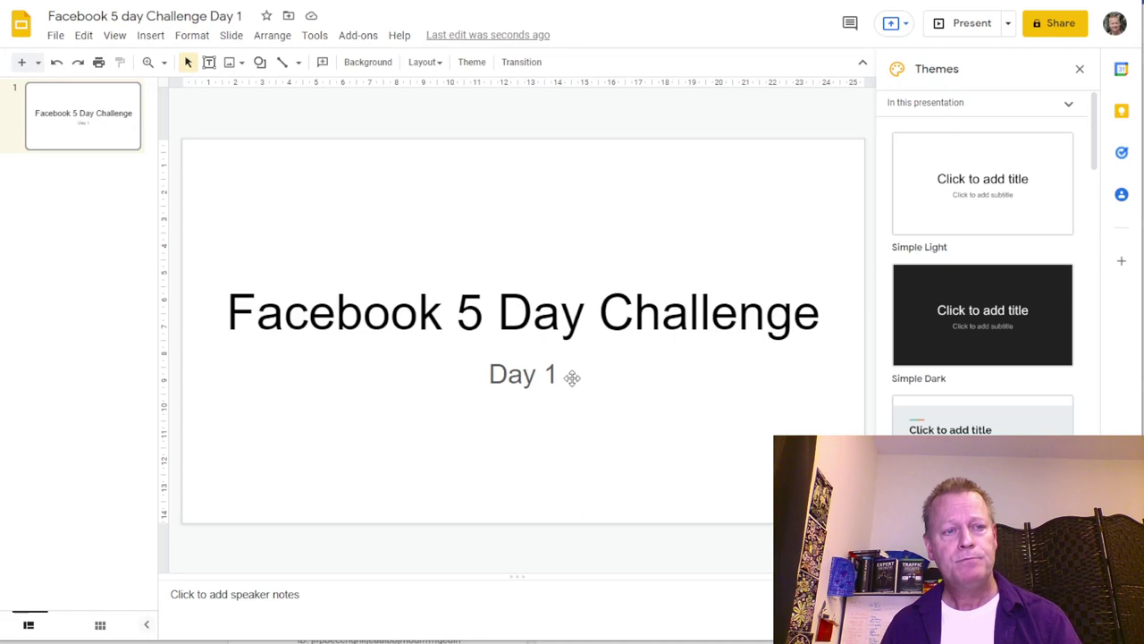
Add a second slide with a title and body layout and title it "Agenda"
left_click(22, 63)
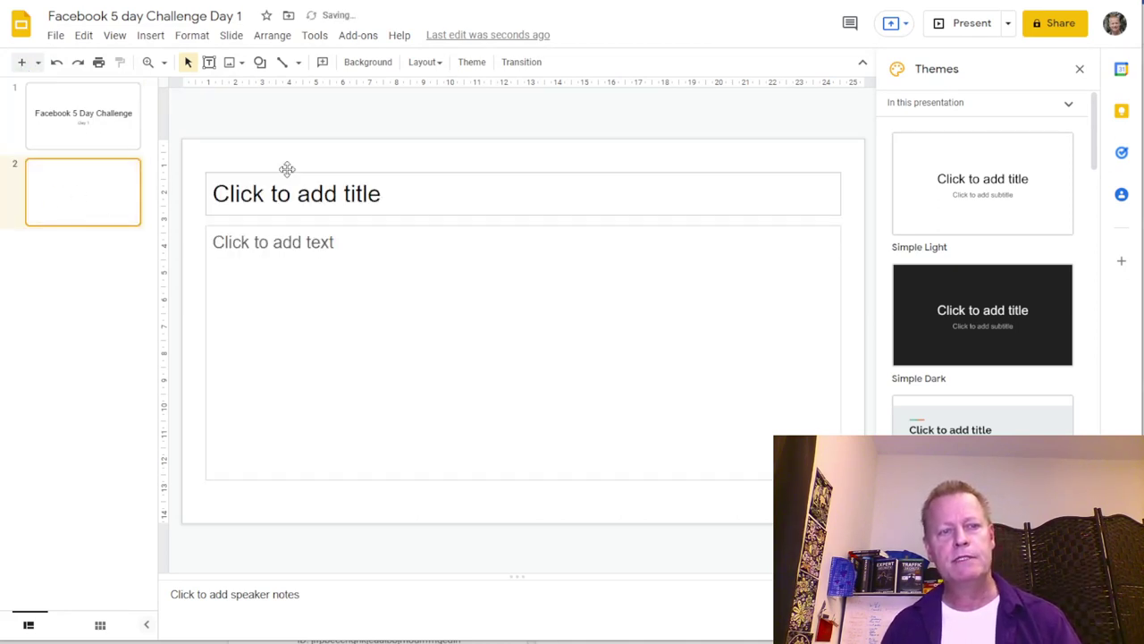
left_click(303, 193)
type("Agenda")
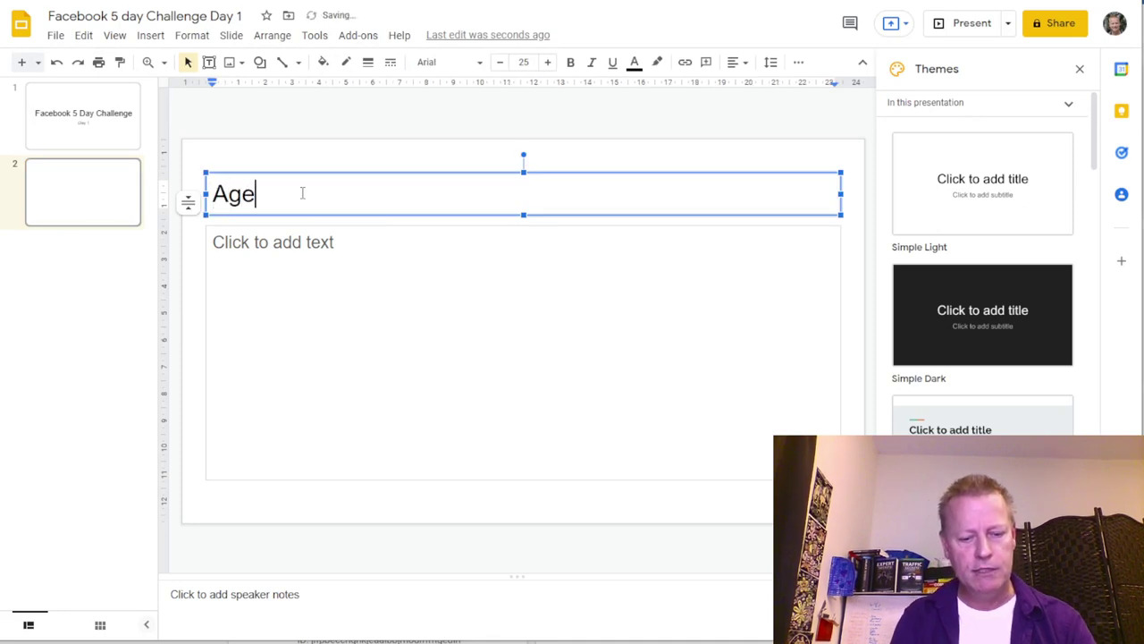
Fill the Agenda slide's body with the lines "INtroduction", "Who is JS", "What is my promise" and "Why should you listen to me?"
left_click(301, 252)
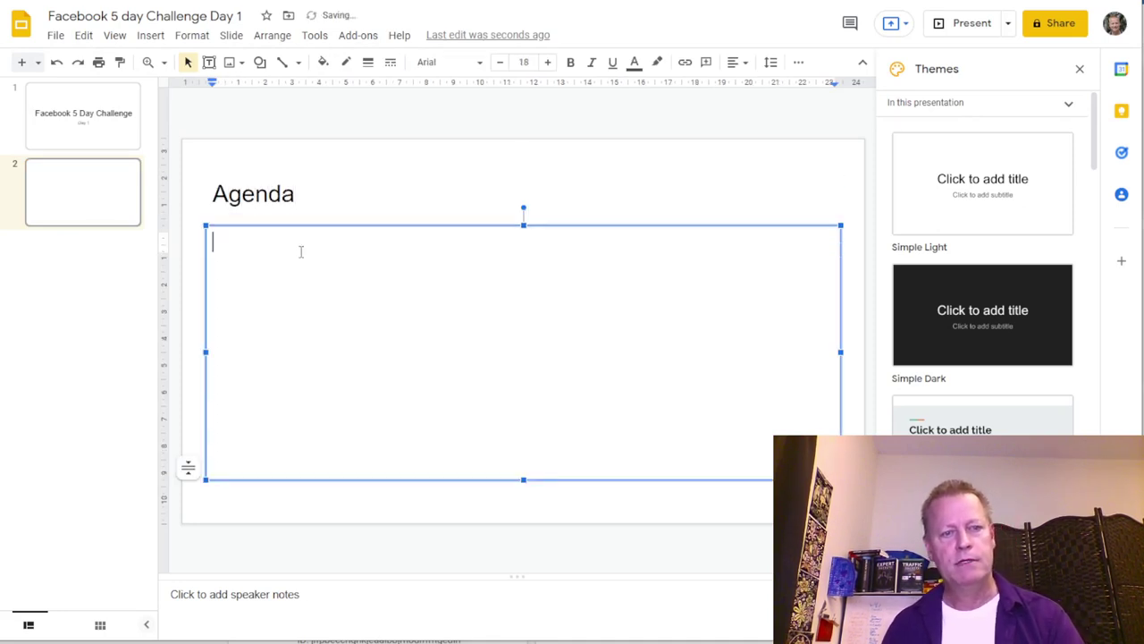
type("INtroduction")
key("Return")
type("Who is JS")
key("Return")
type("What is m")
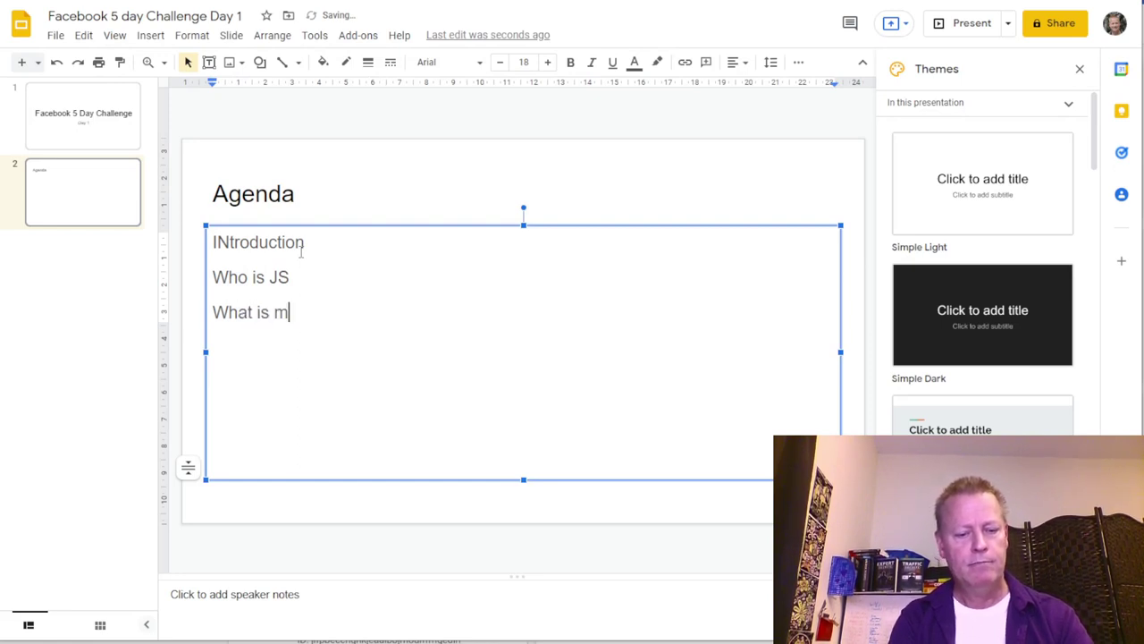
type("y promise")
key("Return")
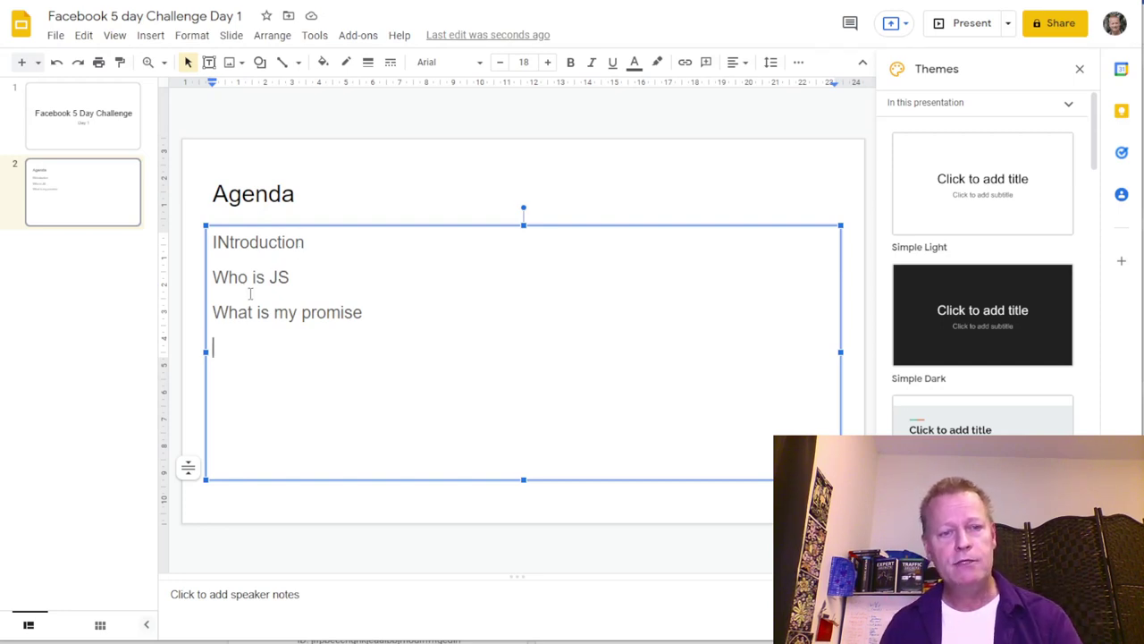
type("Why should ")
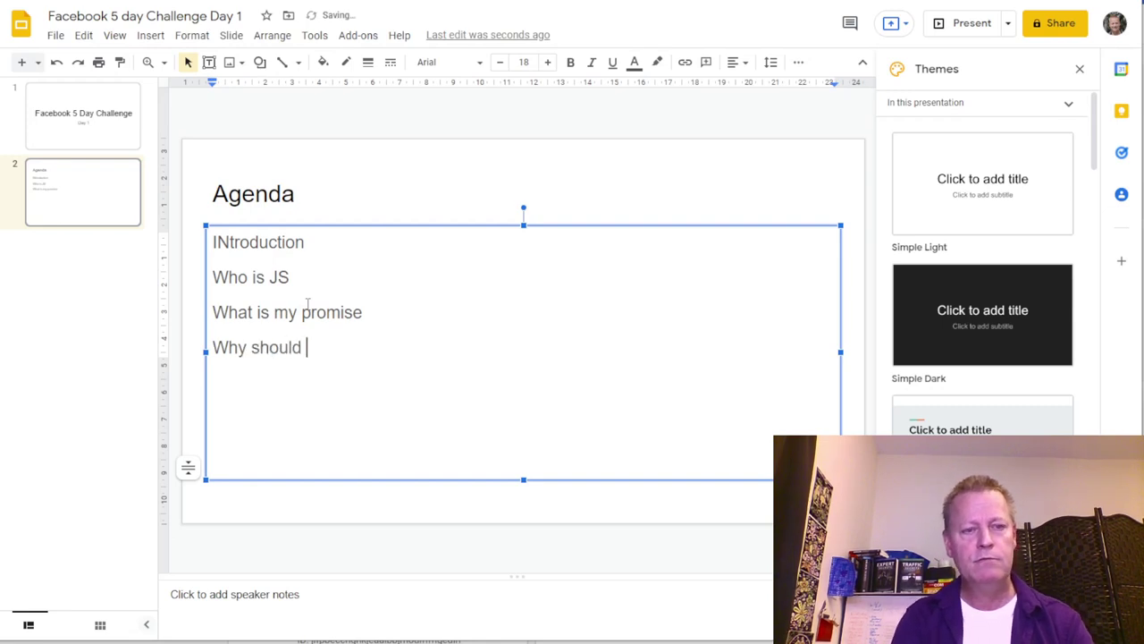
type("you listen to me?")
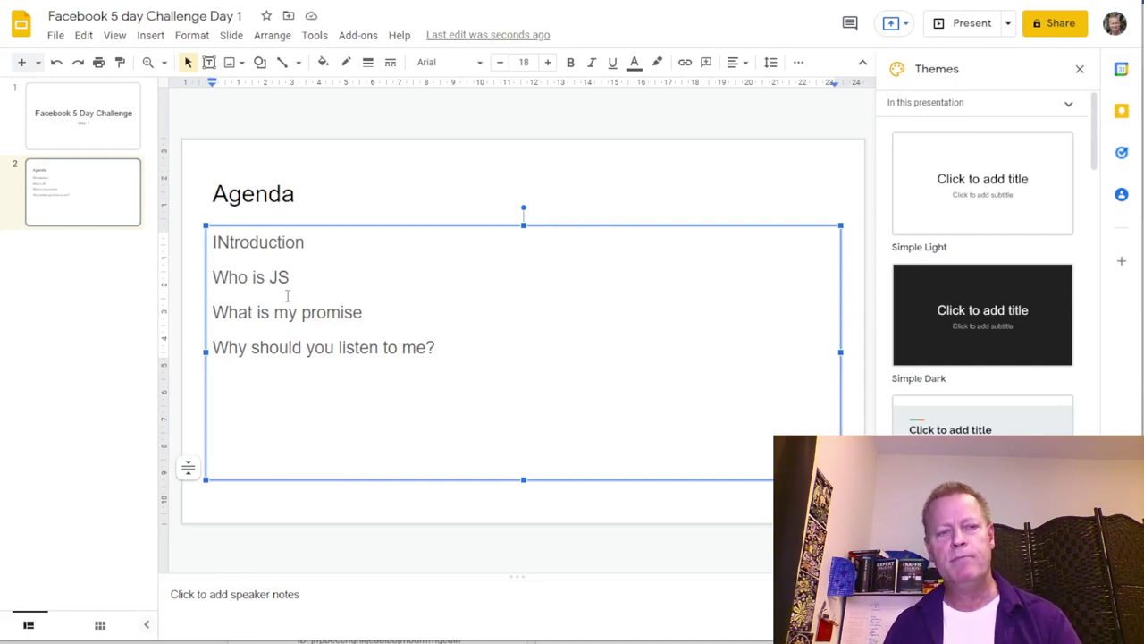
Correct the capitalization of the first agenda line so it reads "Introduction"
left_click(229, 241)
key("BackSpace")
key("BackSpace")
type("In")
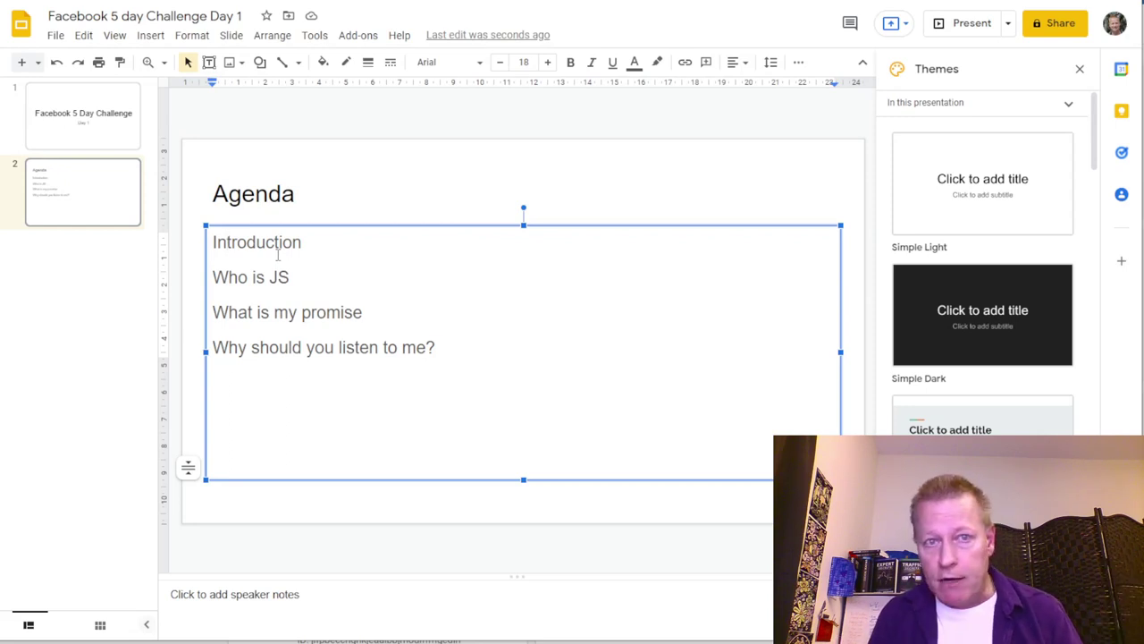
double_click(323, 241)
key("BackSpace")
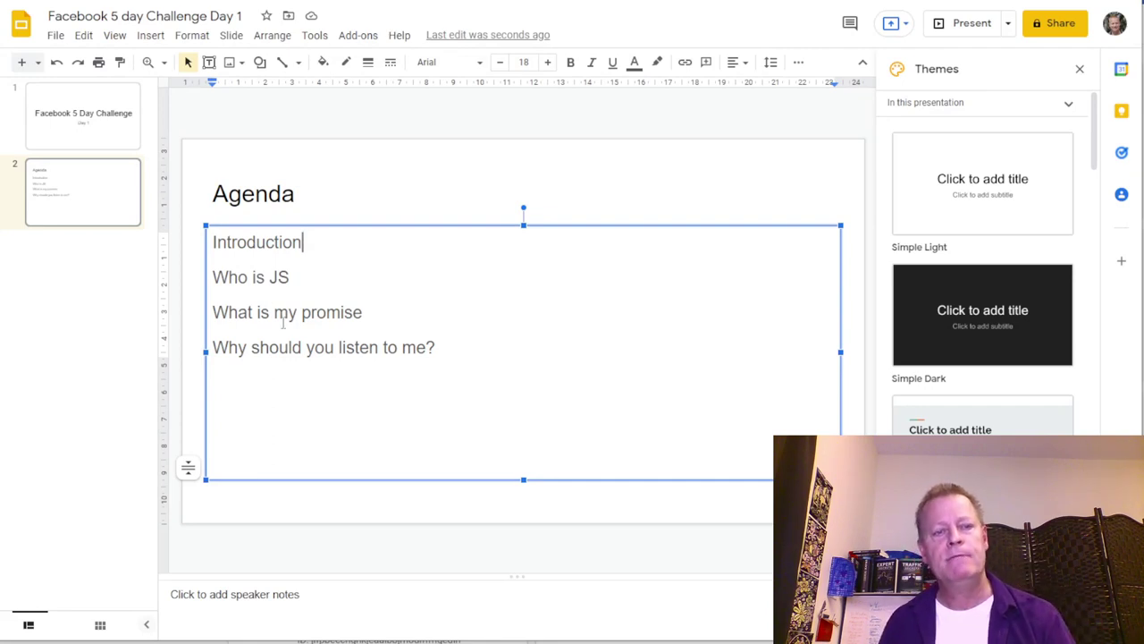
left_click(298, 277)
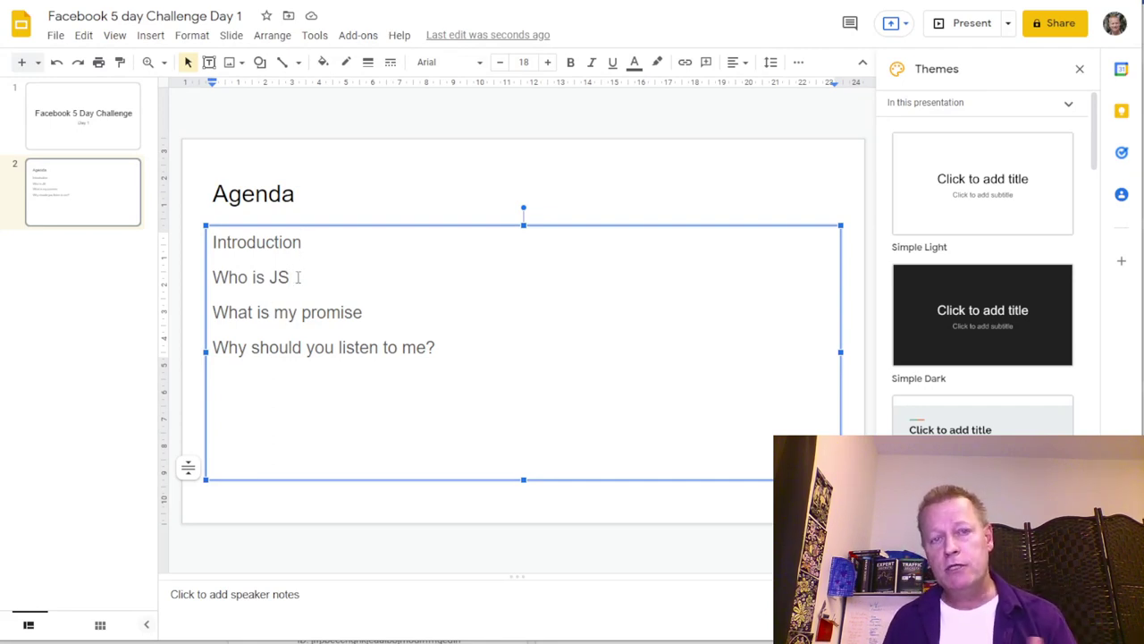
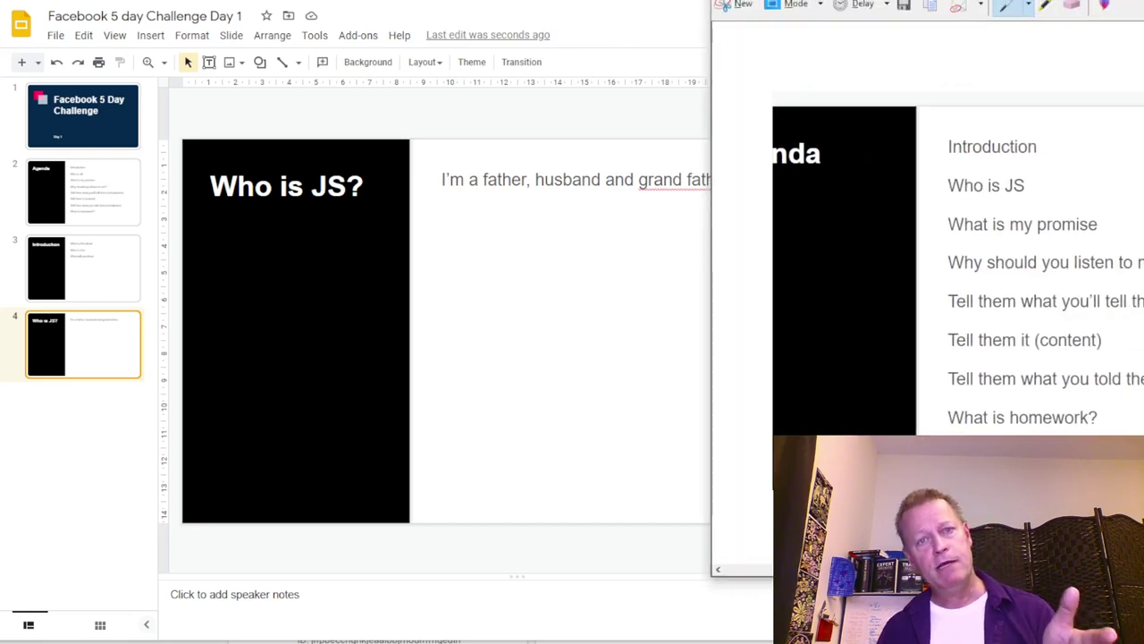
Switch to Google Drive and open the "Day 1 - What is your offer?" presentation from the Day 1 folder inside Facebook Hot Lead Challenge
key("alt+Tab")
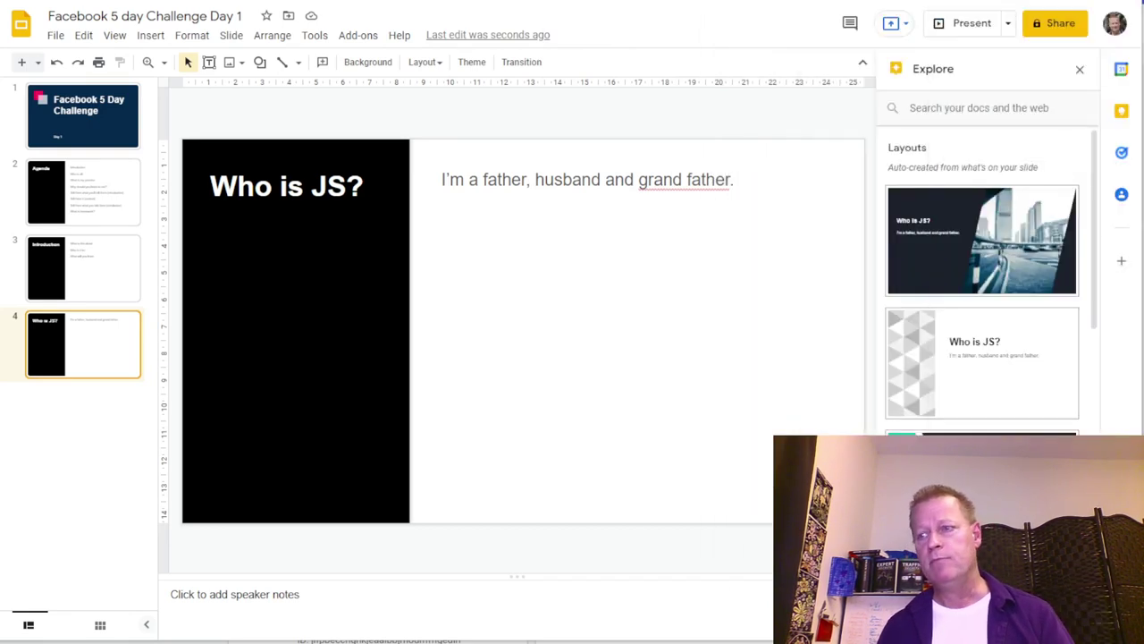
key("alt+Tab")
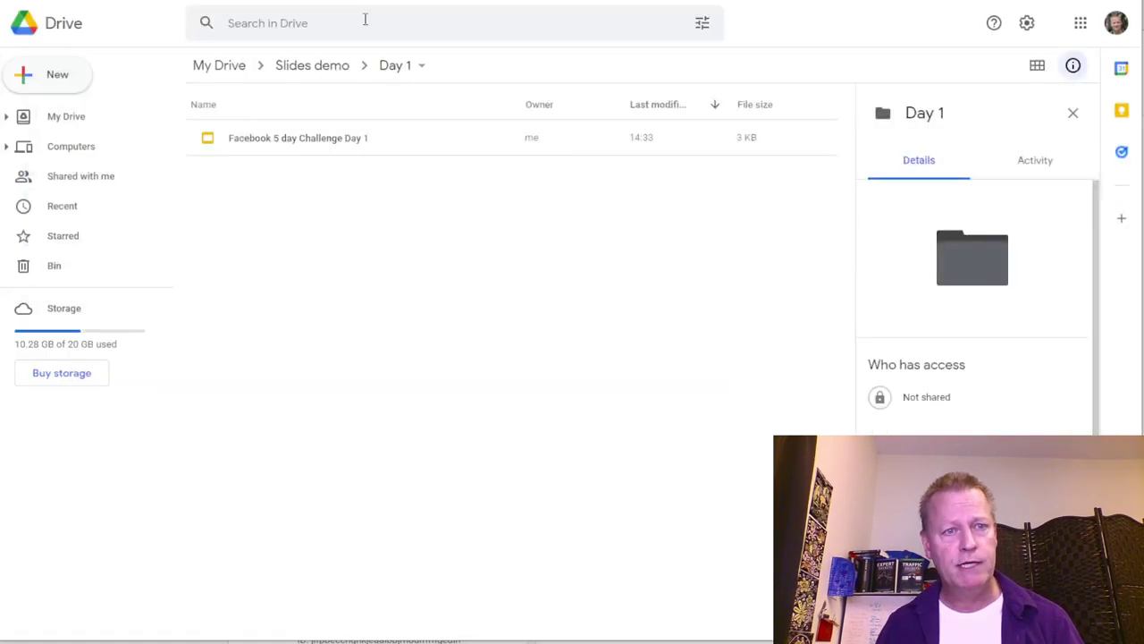
left_click(47, 121)
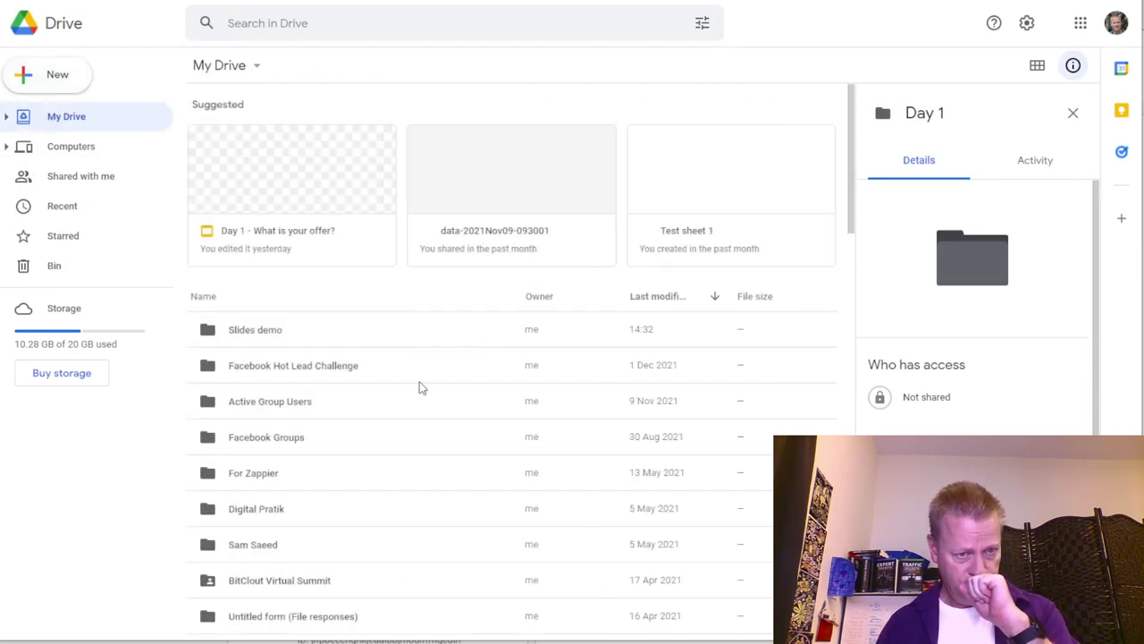
double_click(396, 376)
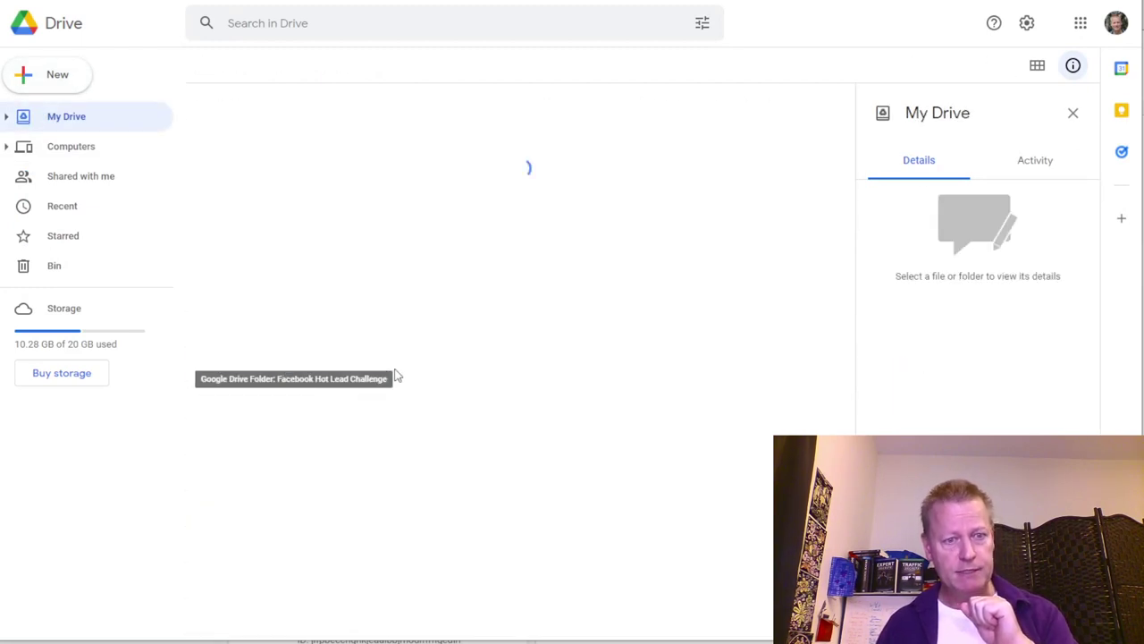
left_click(234, 140)
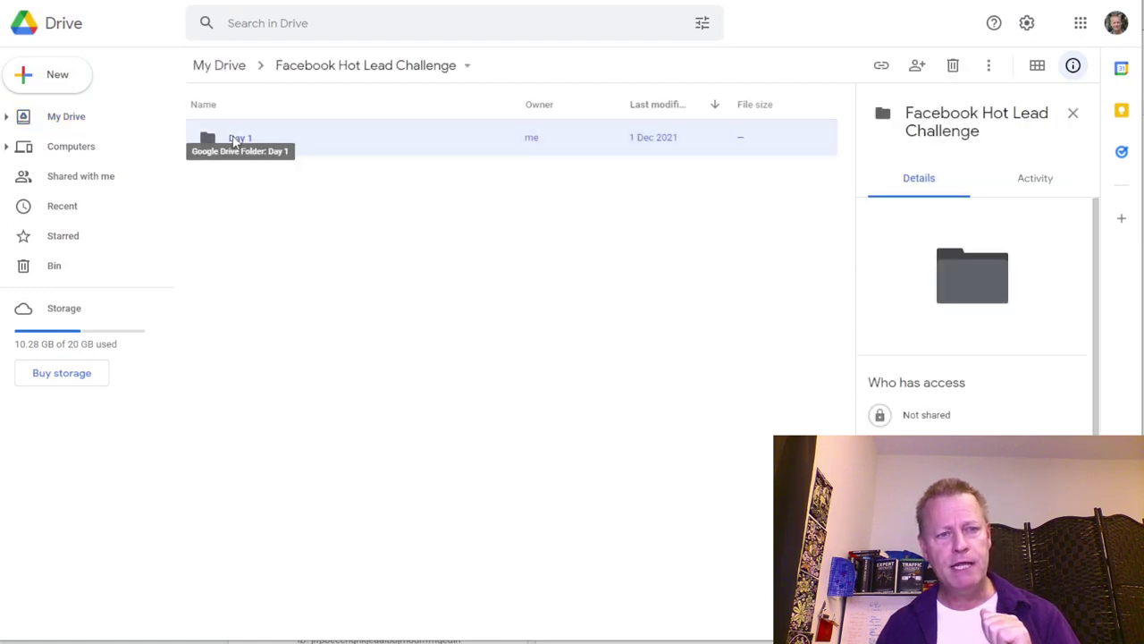
double_click(234, 139)
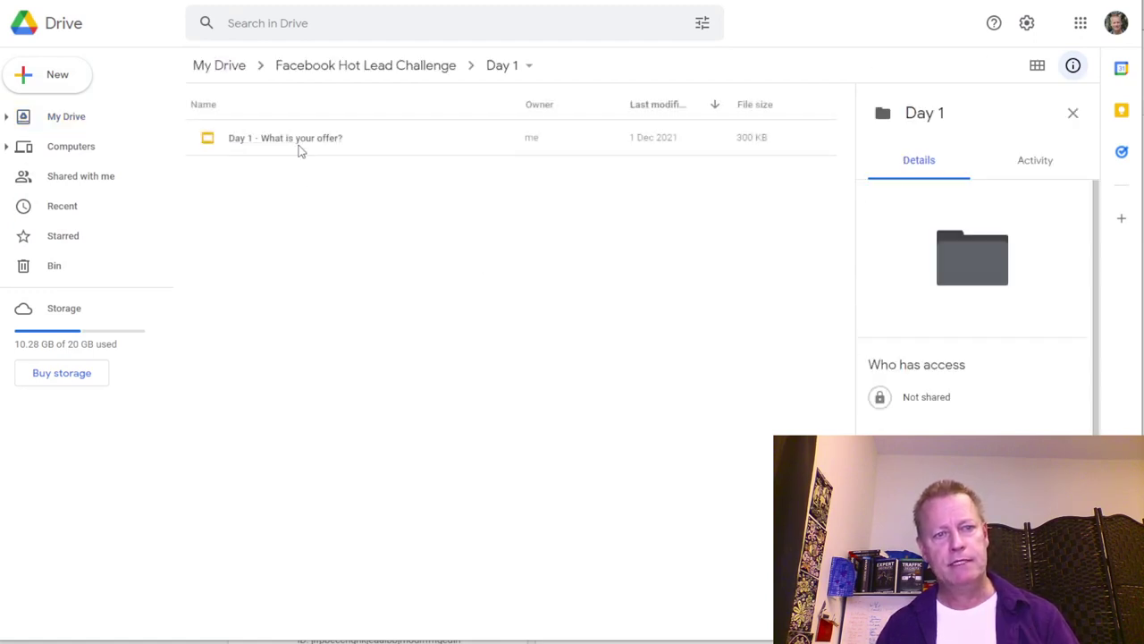
double_click(299, 147)
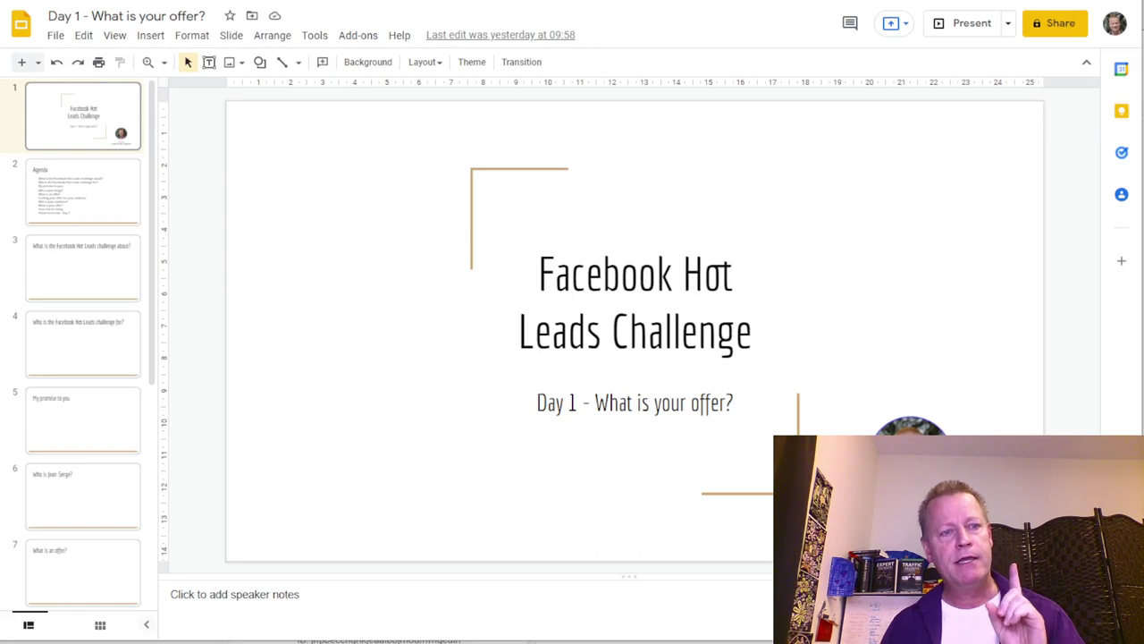
Return to Drive and create a folder named "Day 2 - Who is your audience?" in the Day 1 folder of Facebook Hot Lead Challenge
key("ctrl+Tab")
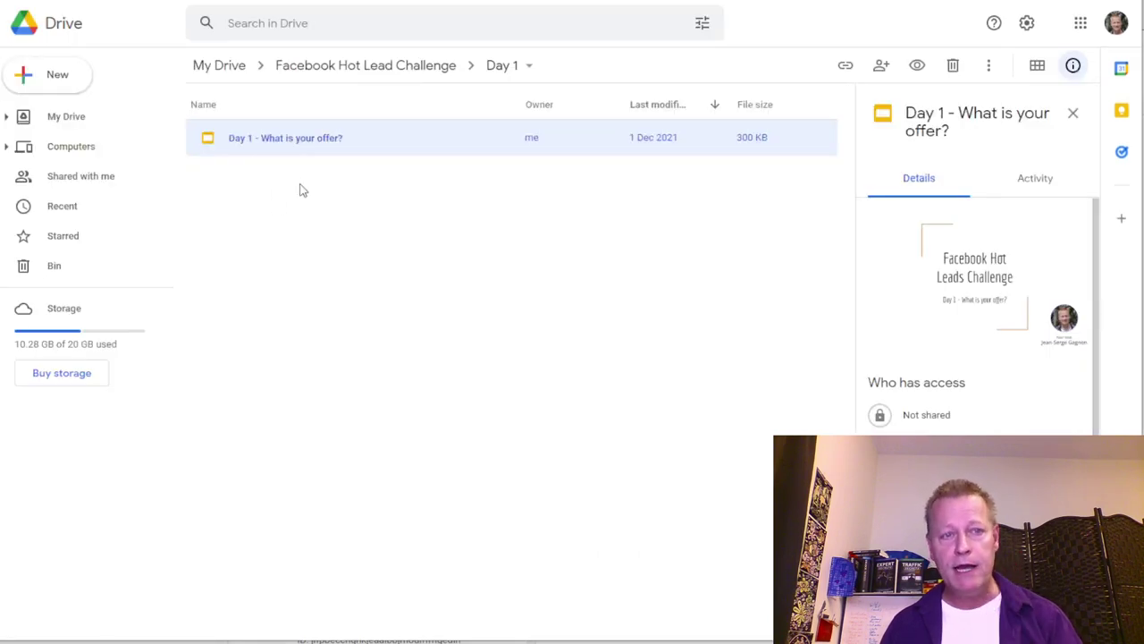
left_click(63, 81)
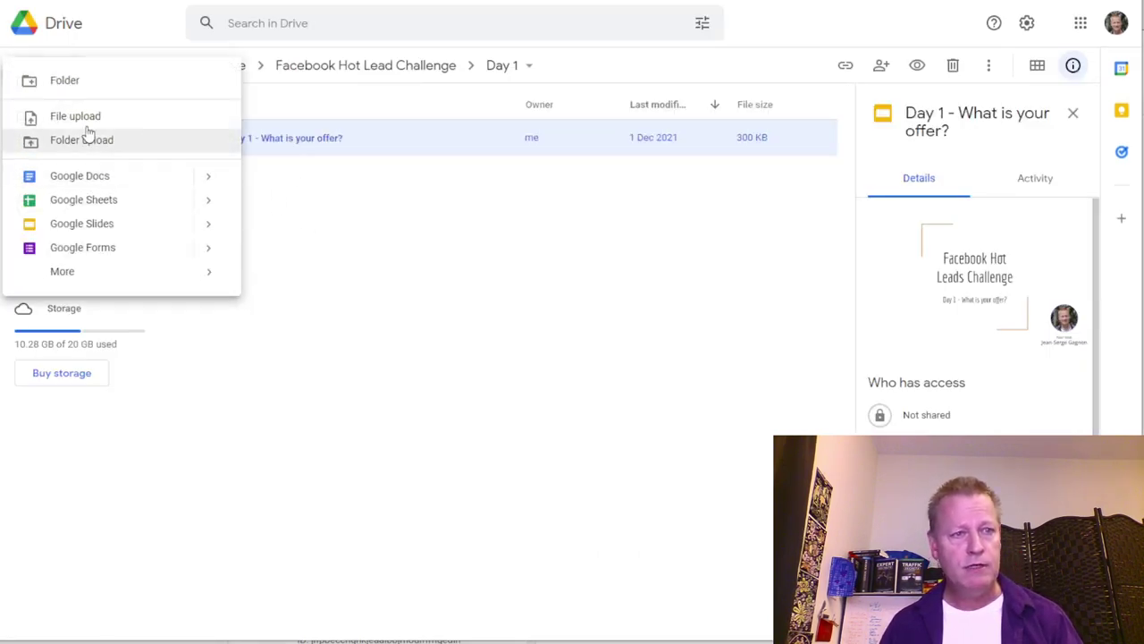
left_click(72, 86)
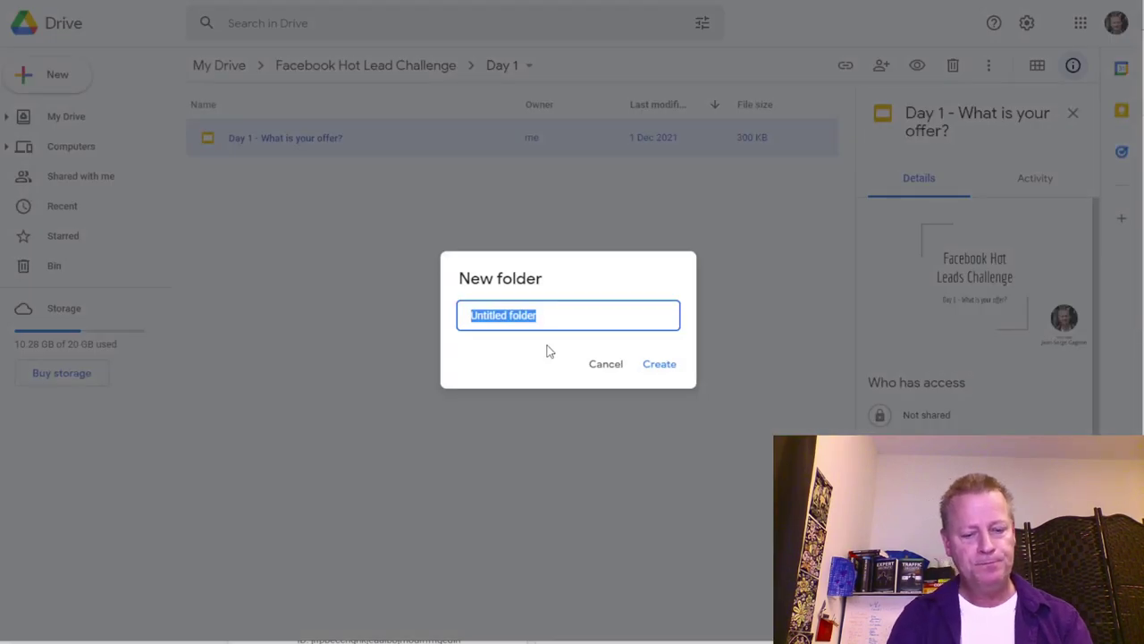
type("Day 2")
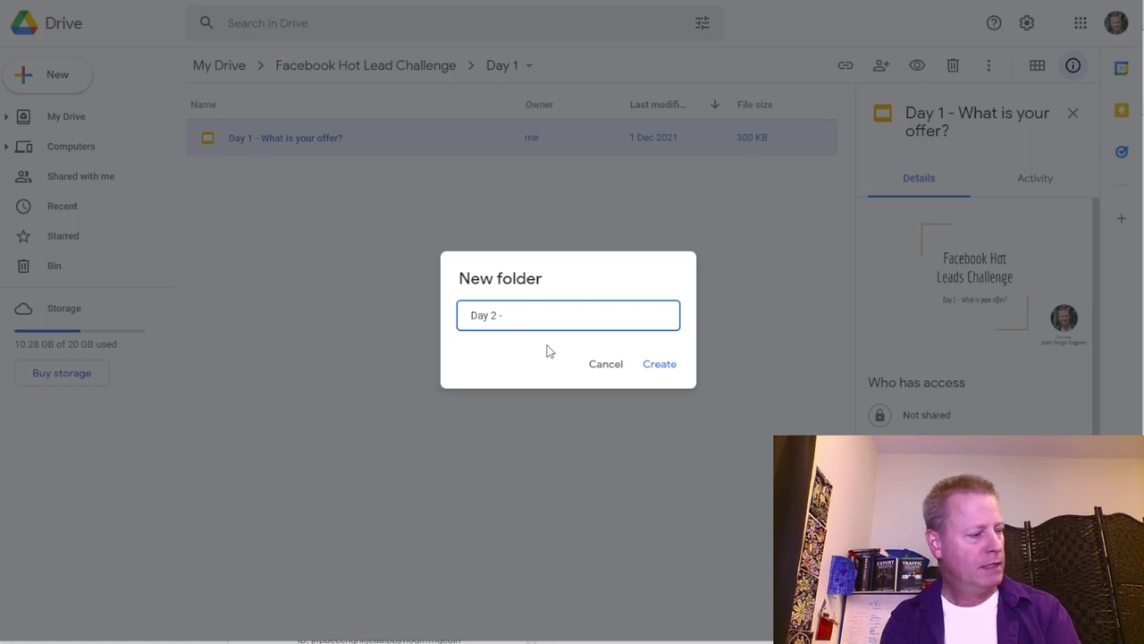
type("- H")
key("BackSpace")
type("Who is your audience?")
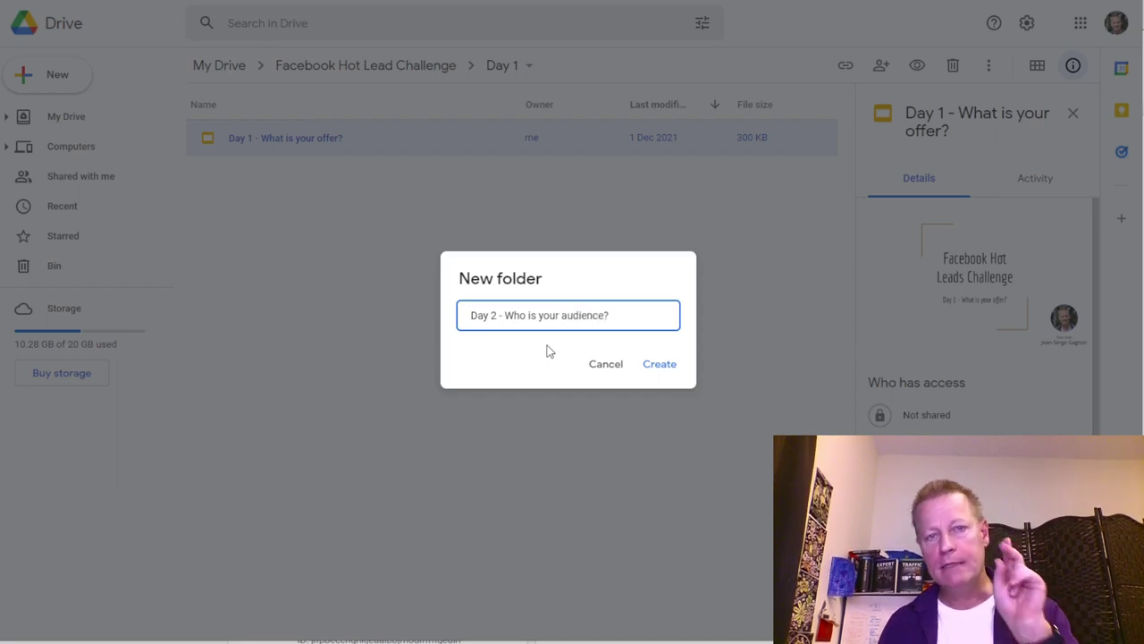
left_click(664, 372)
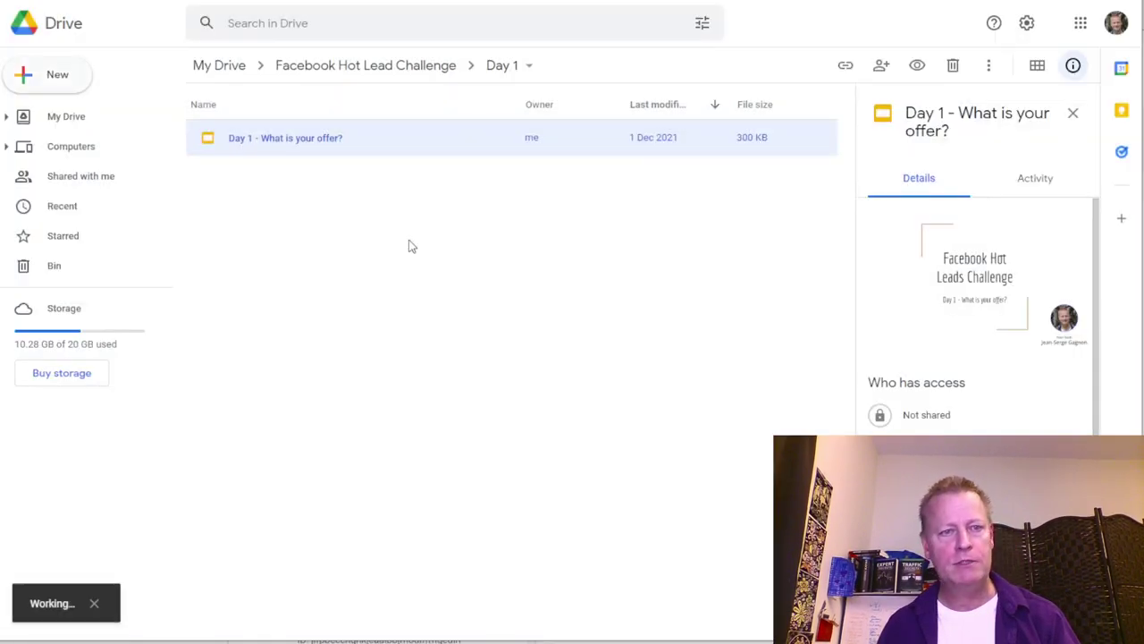
Create another folder in the same location named "Day 3 - Where is your hot lead?"
left_click(52, 82)
left_click(67, 83)
type("Day 3 -")
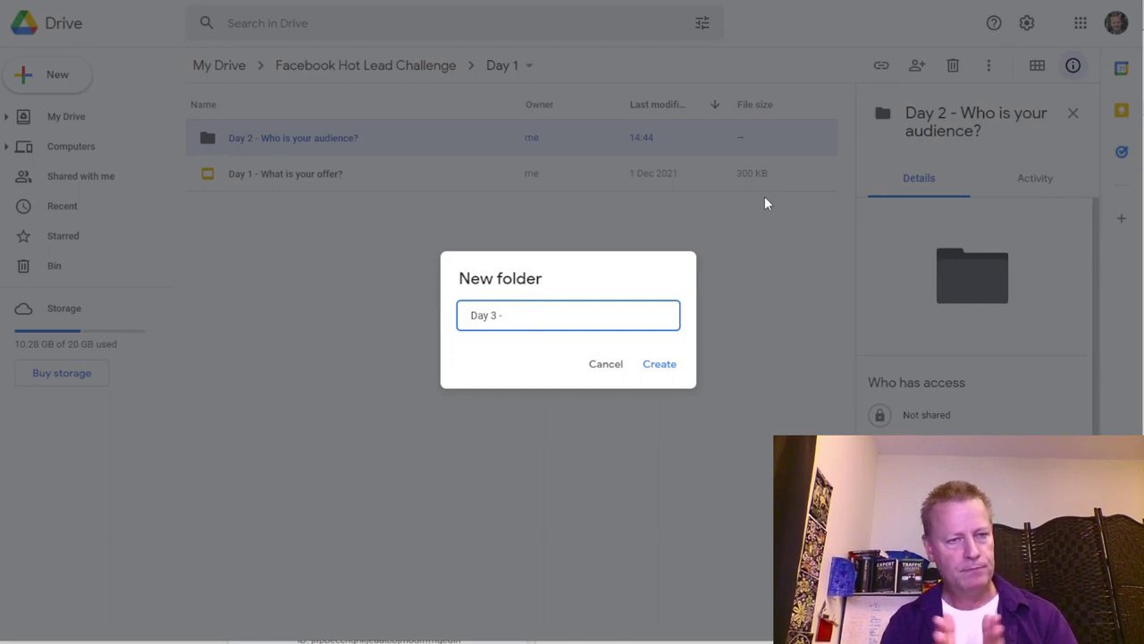
type(" Where is your audience?")
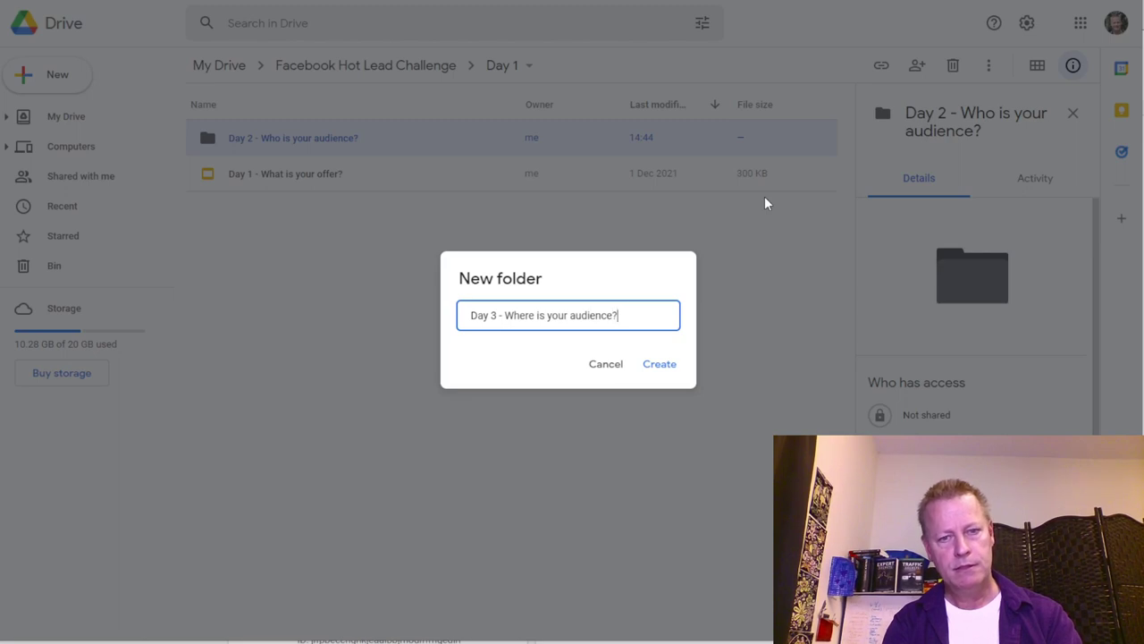
double_click(586, 317)
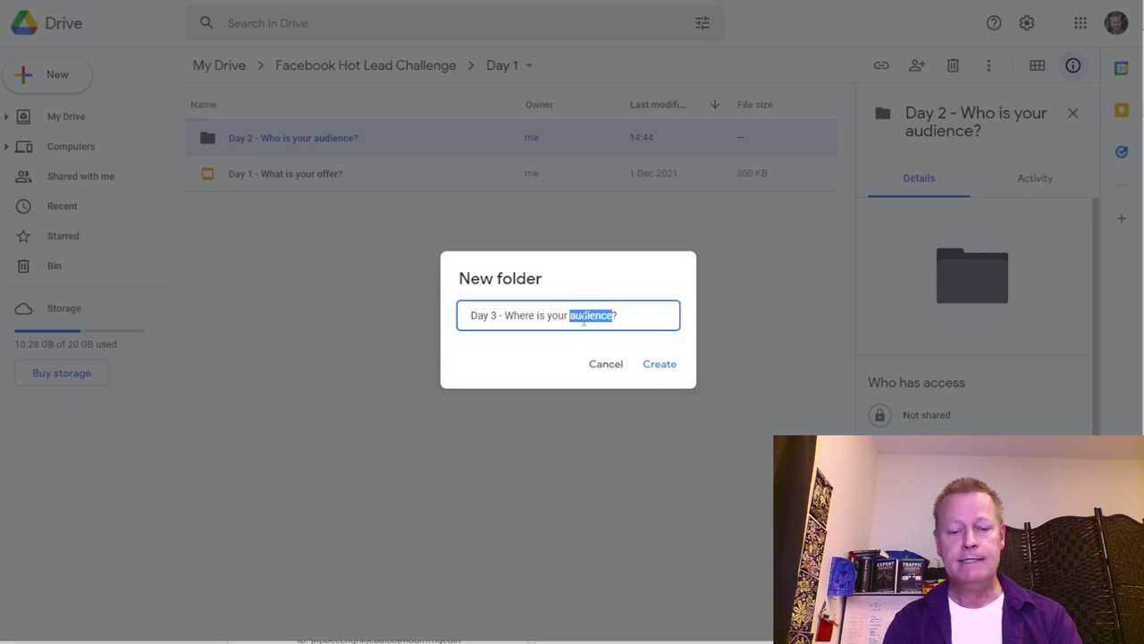
type("hot leads")
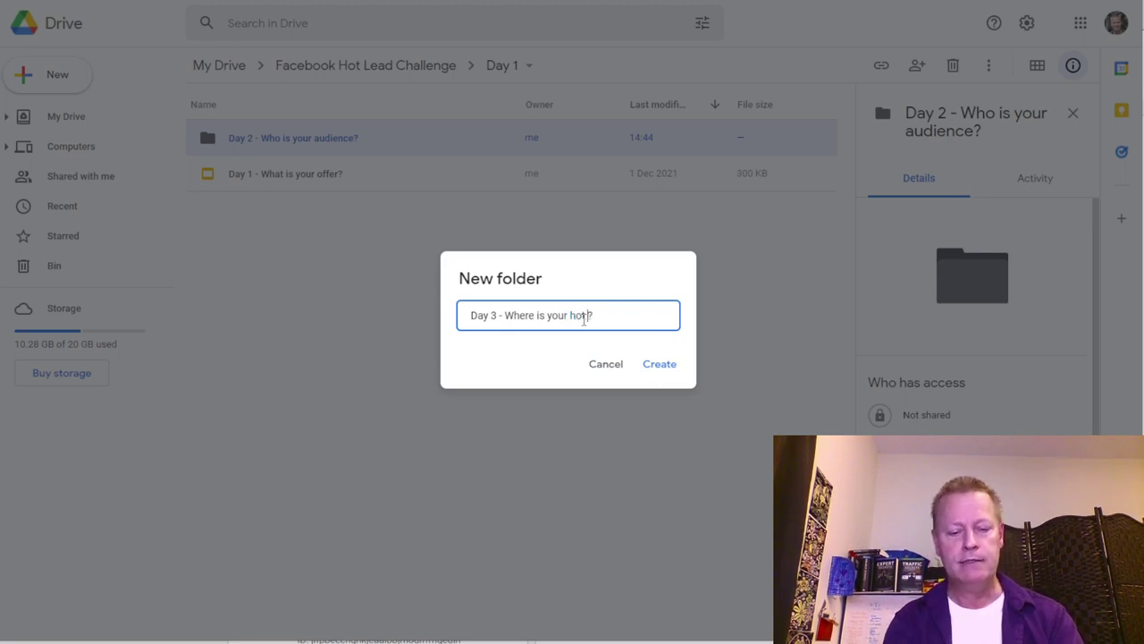
key("BackSpace")
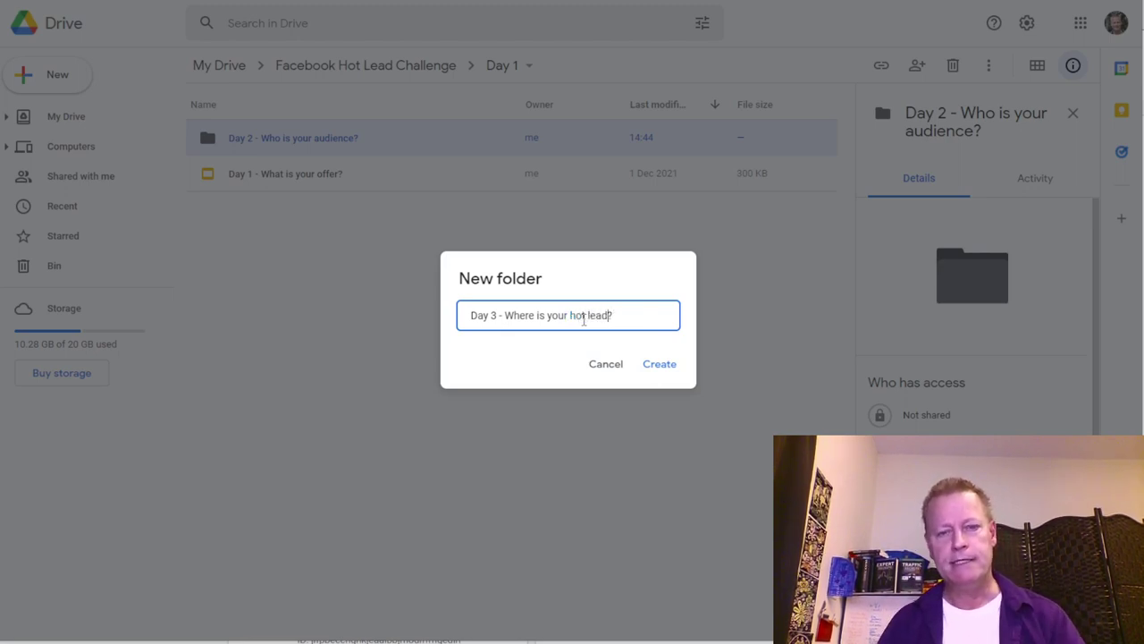
left_click(665, 373)
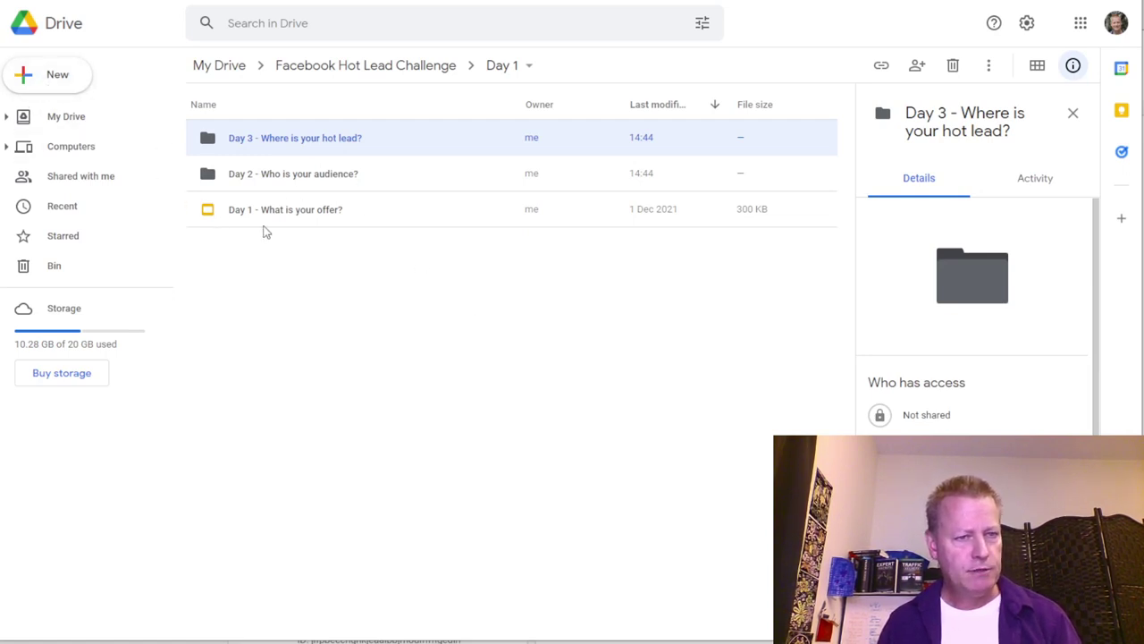
Create a folder named "Day 4 - Facebook profile and engagement" alongside the Day 2 and Day 3 folders
left_click(63, 86)
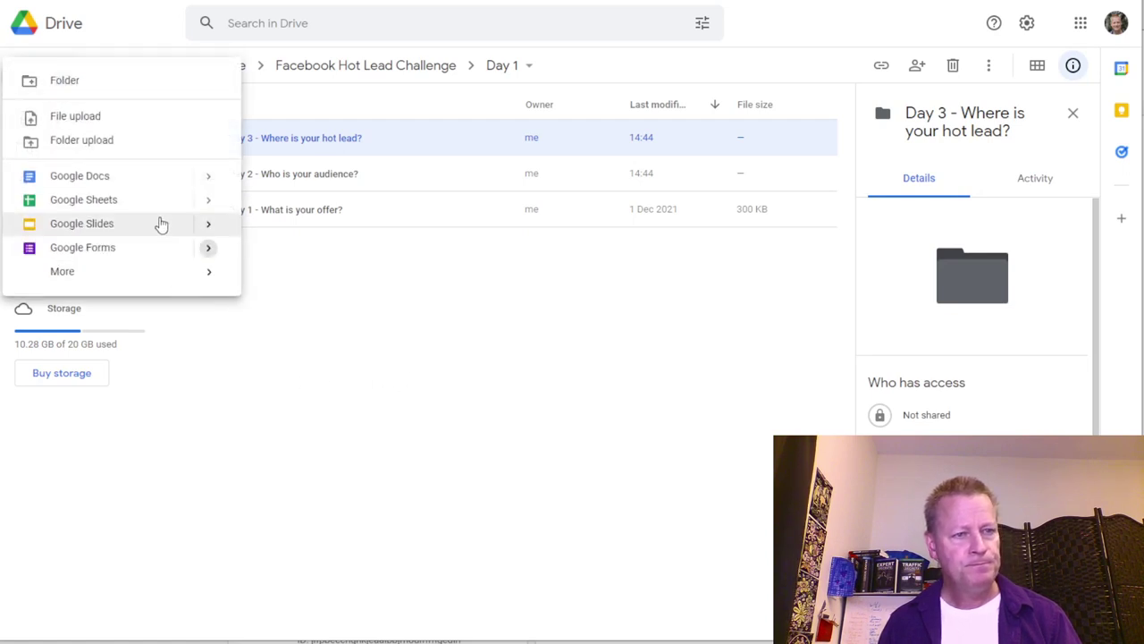
left_click(72, 86)
type("Day 4 -")
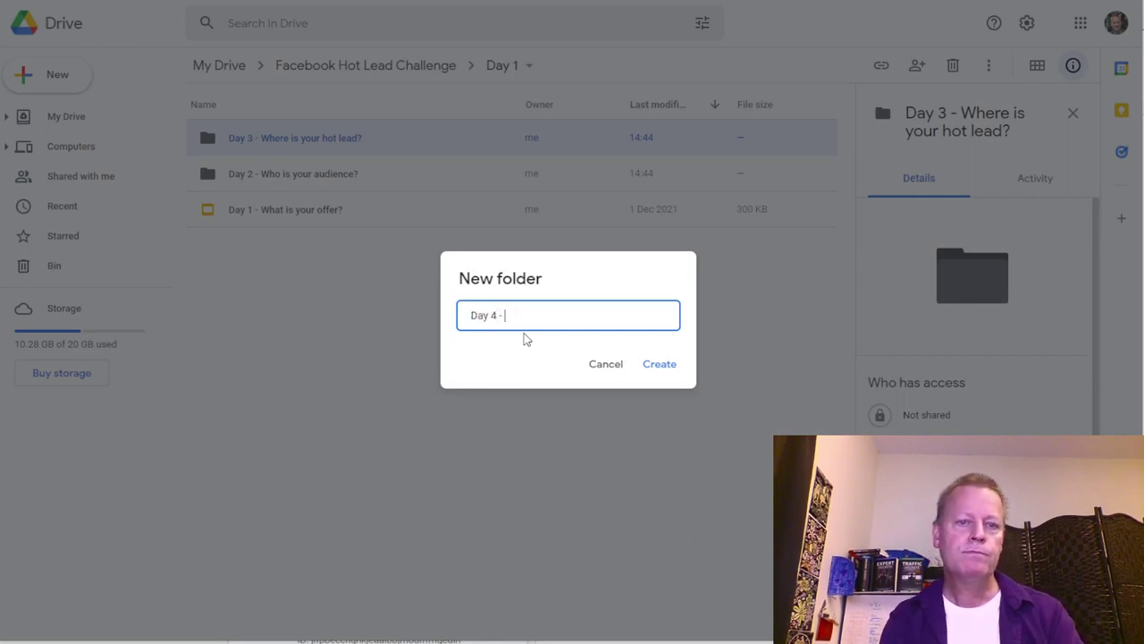
type(" Faceboo")
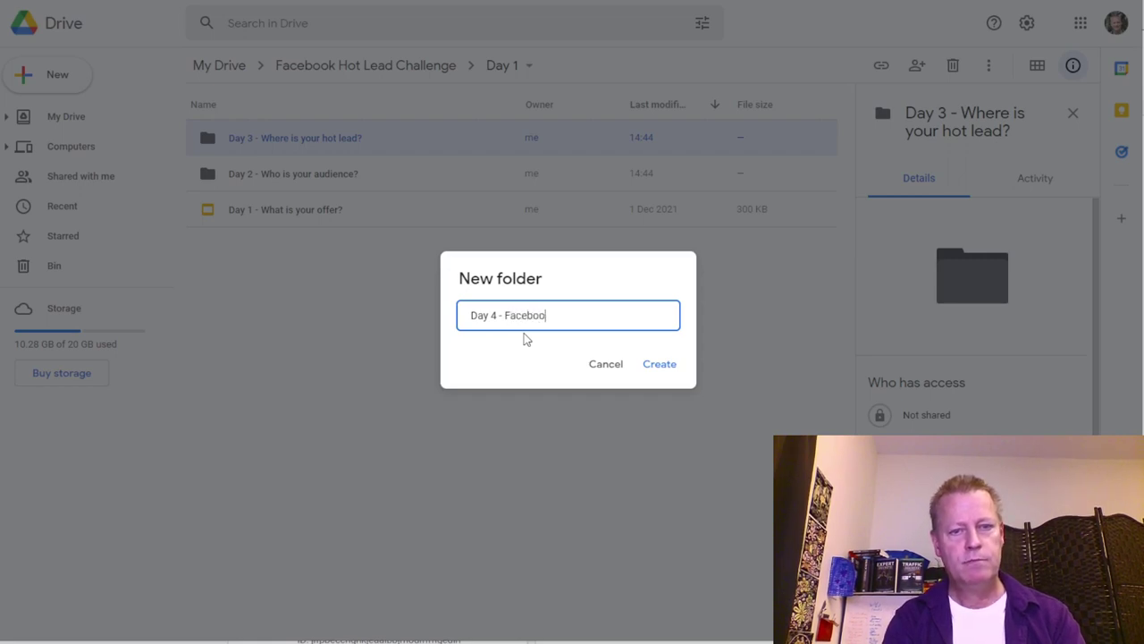
type("k profile an")
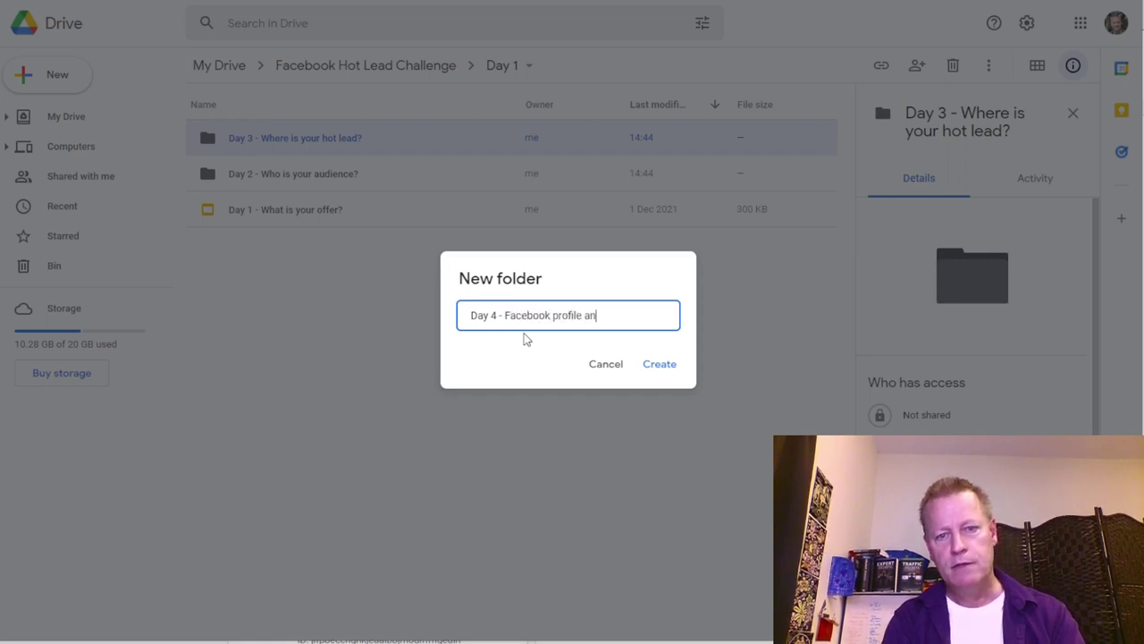
type("d engagement")
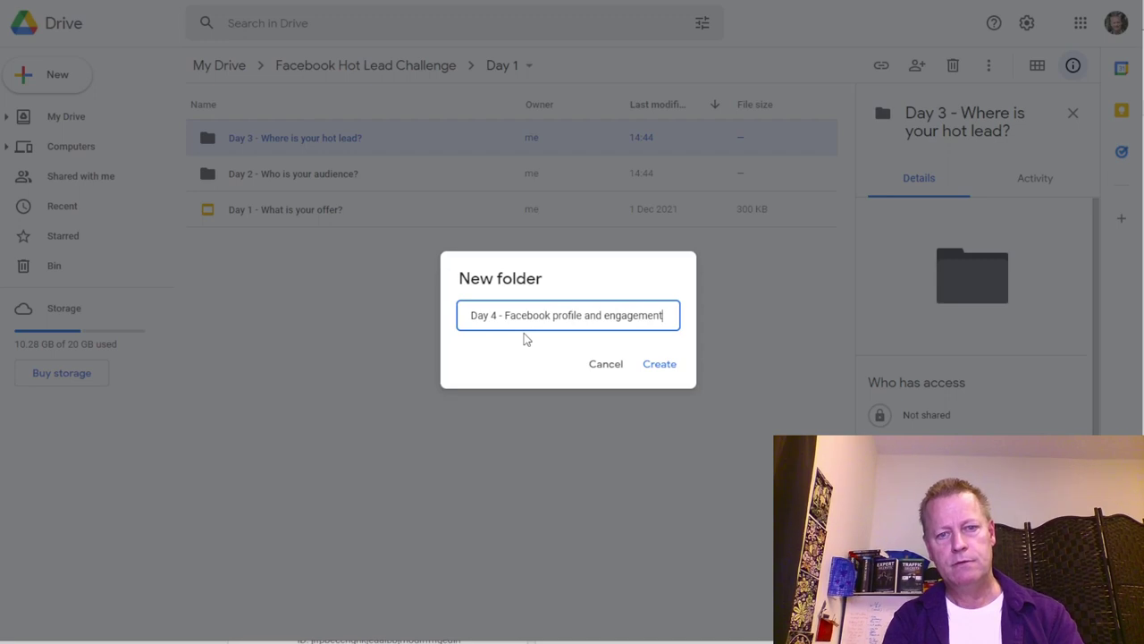
left_click(666, 371)
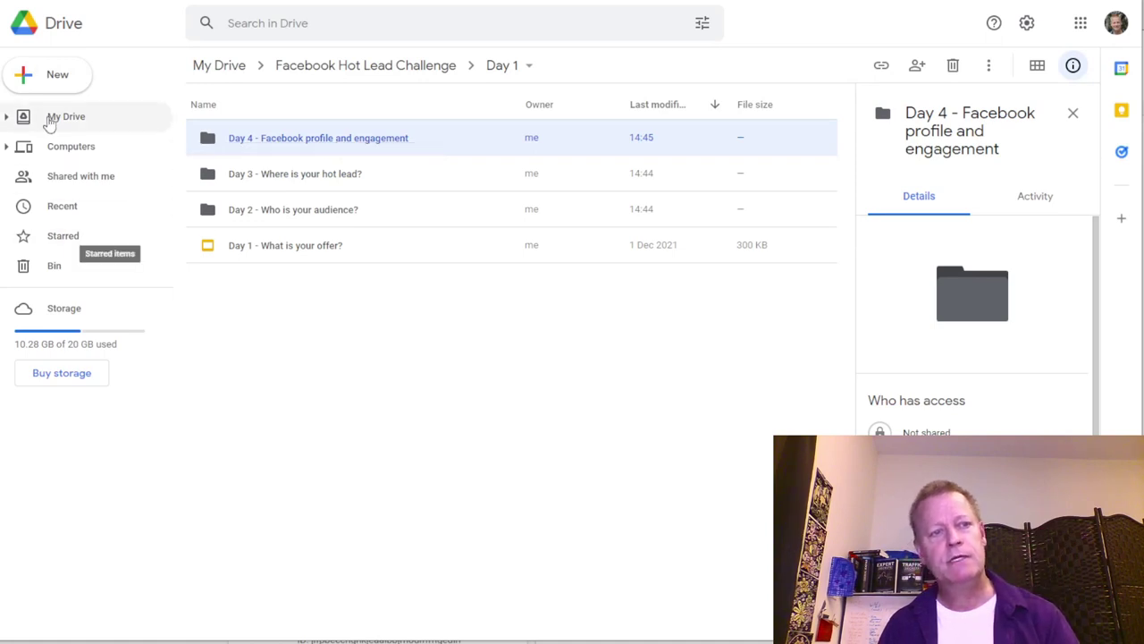
Create a folder named "Day 5 - Scaling with tools and automation" alongside the Day 2 to Day 4 folders
left_click(29, 74)
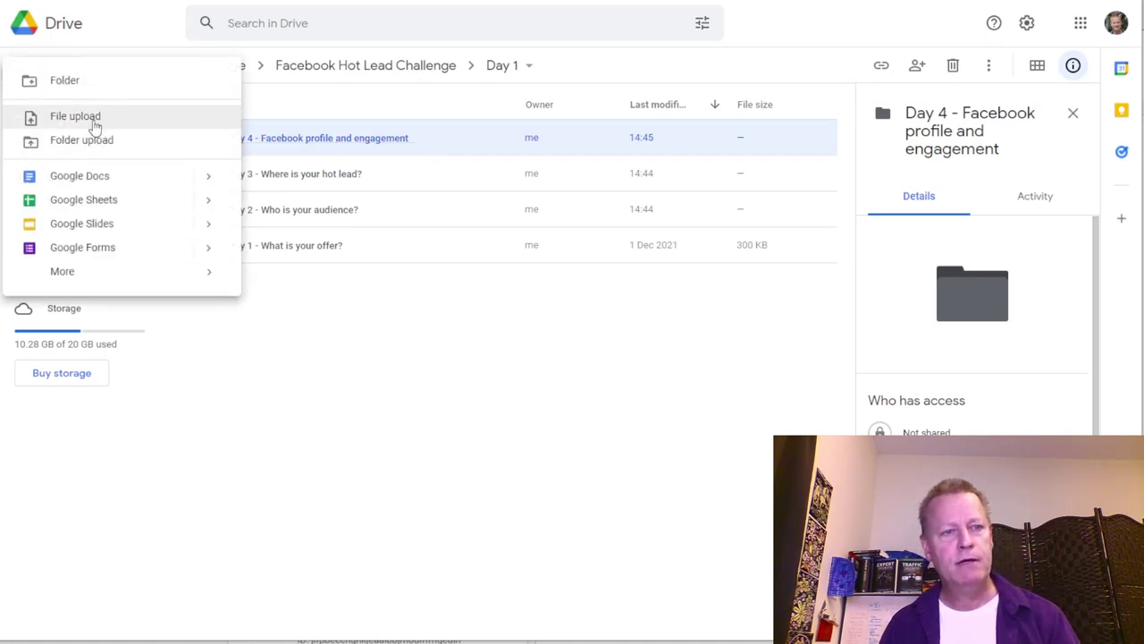
left_click(66, 80)
type("Day 5 -")
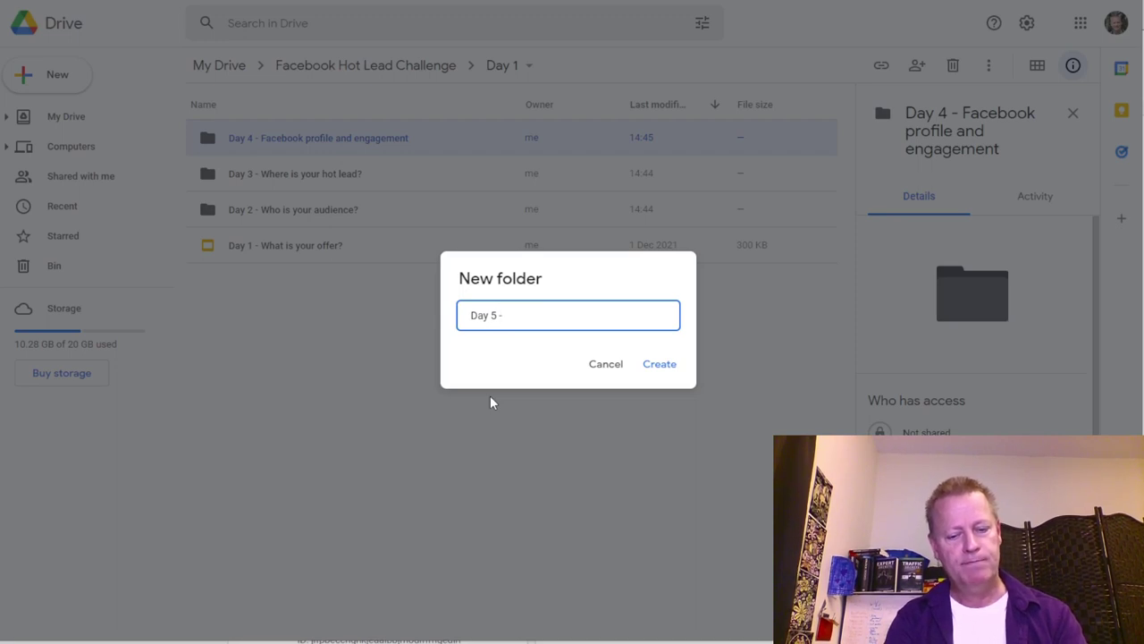
type(" Scaling")
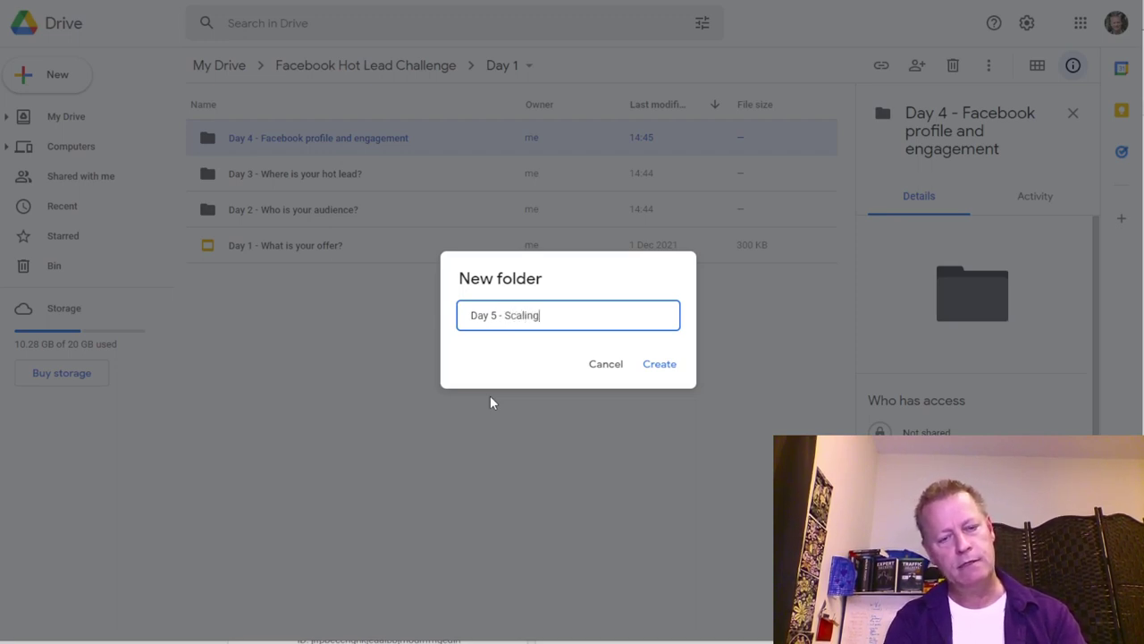
type(" with tool")
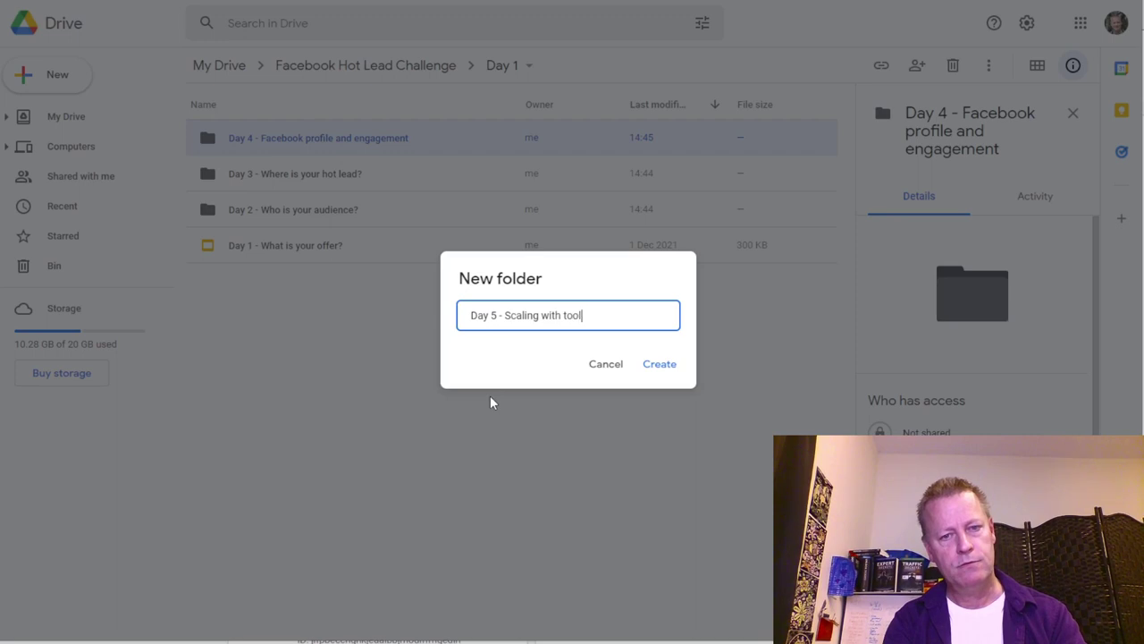
type("s and automation")
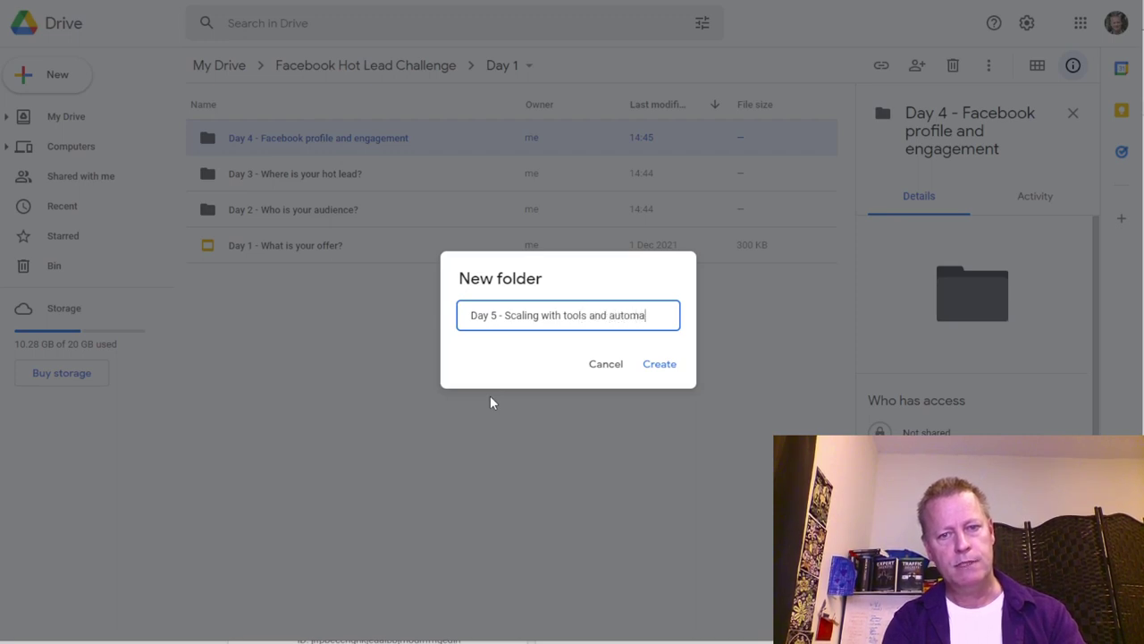
left_click(666, 370)
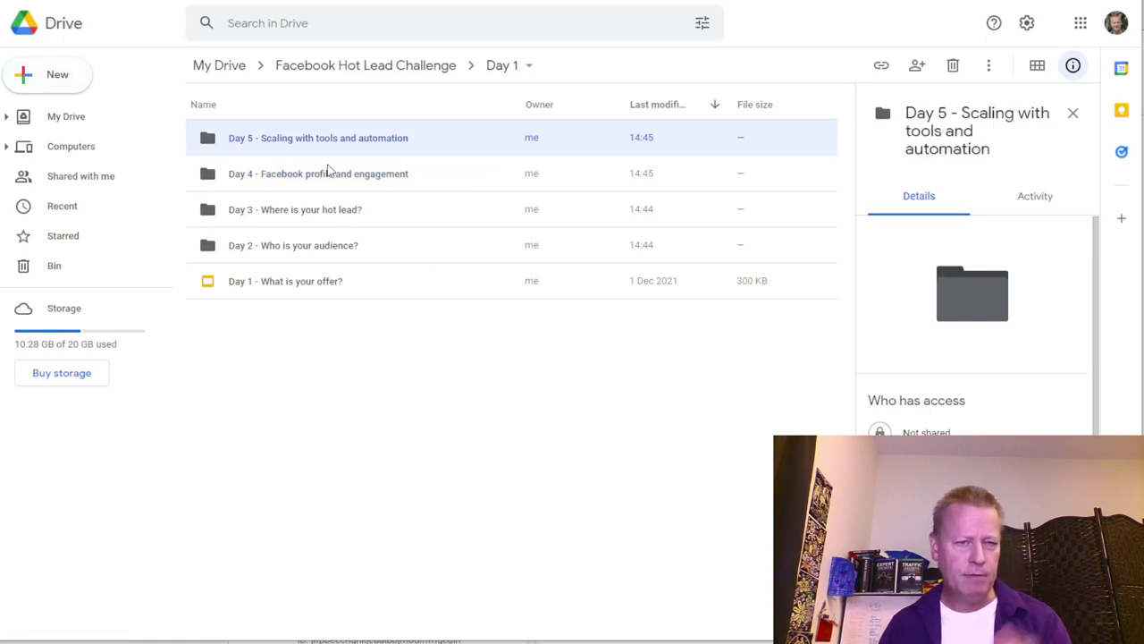
Open the "Day 1 - What is your offer?" presentation and display its Agenda slide
left_click(303, 286)
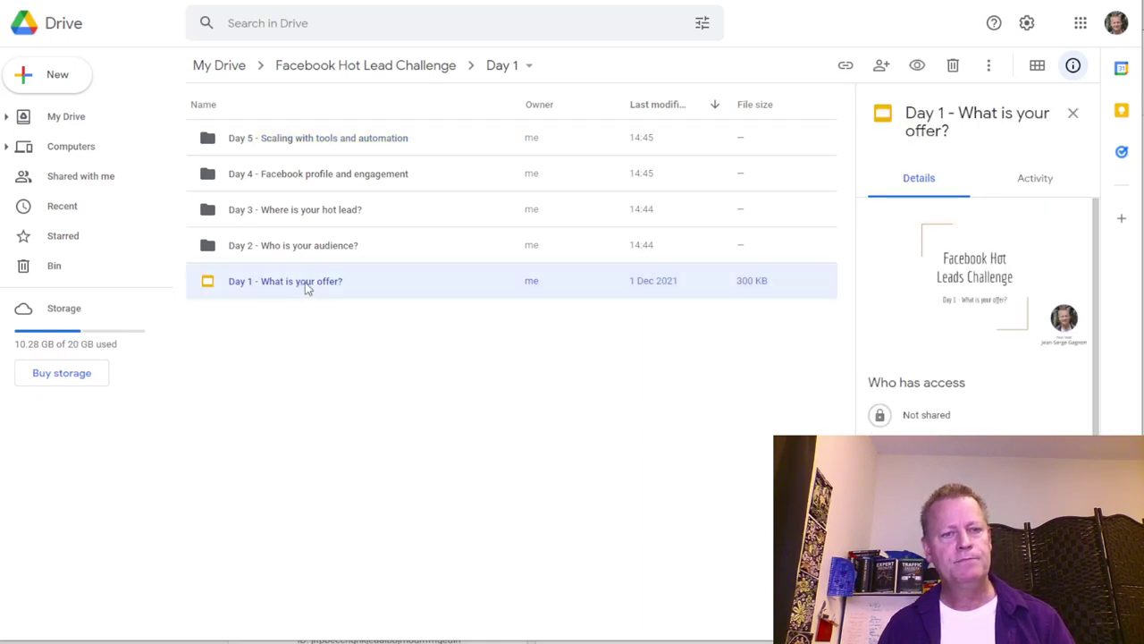
double_click(306, 284)
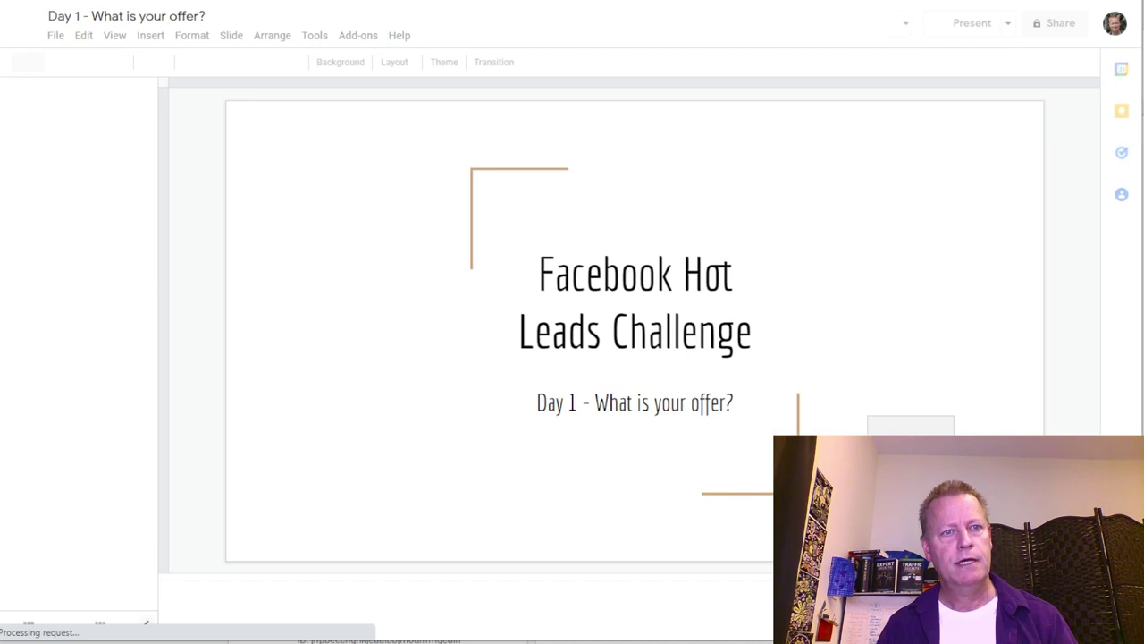
key("ctrl+F5")
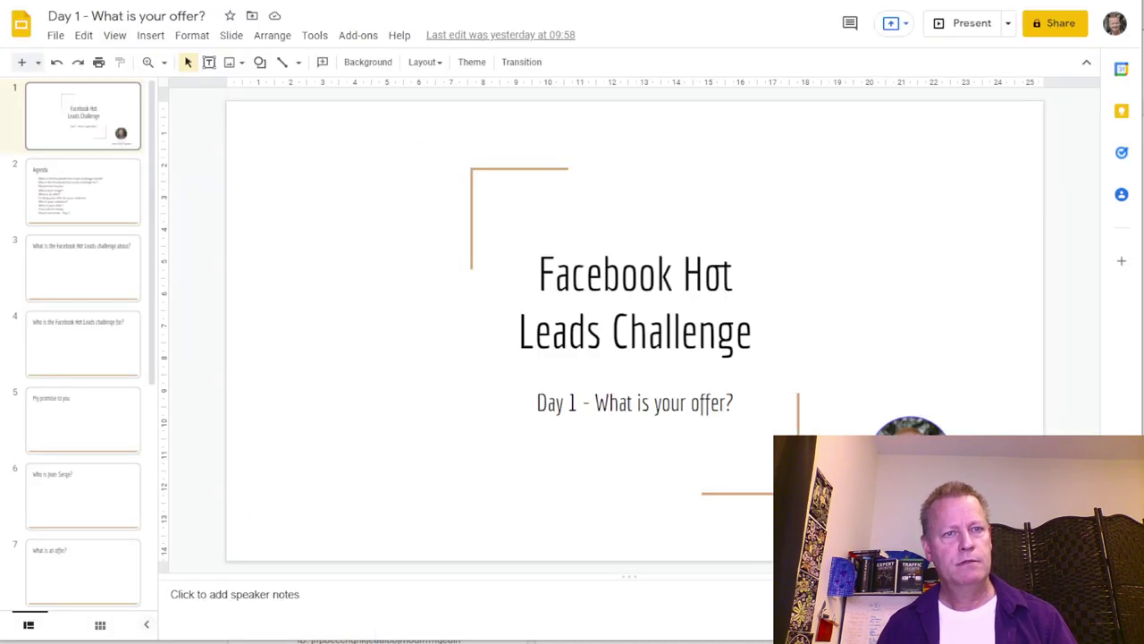
key("ctrl+w")
left_click(307, 366)
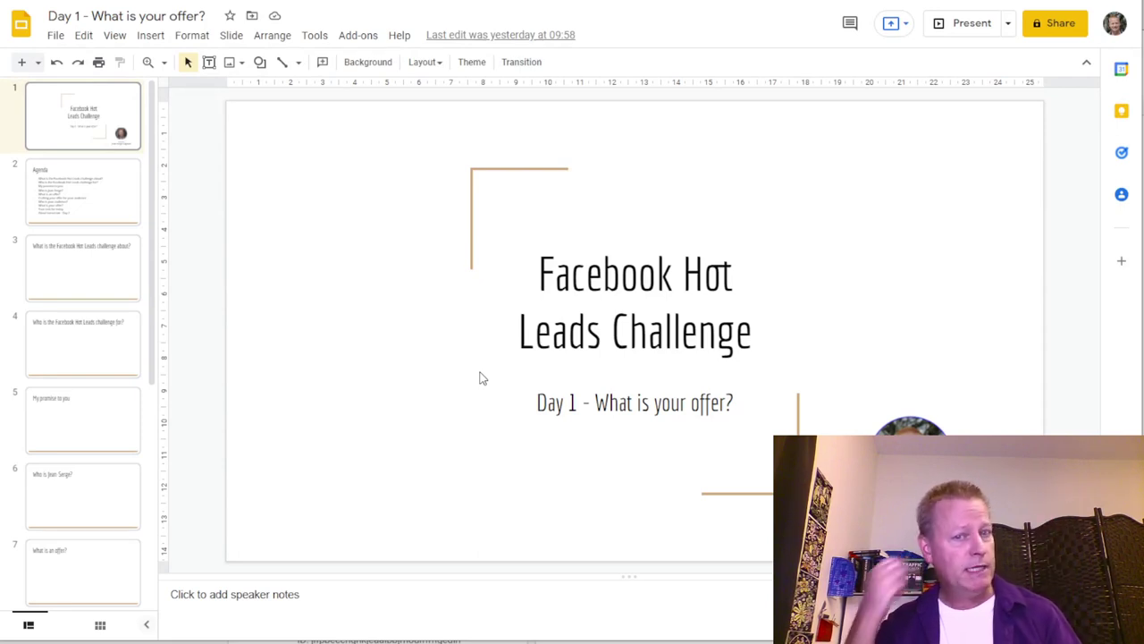
left_click(77, 209)
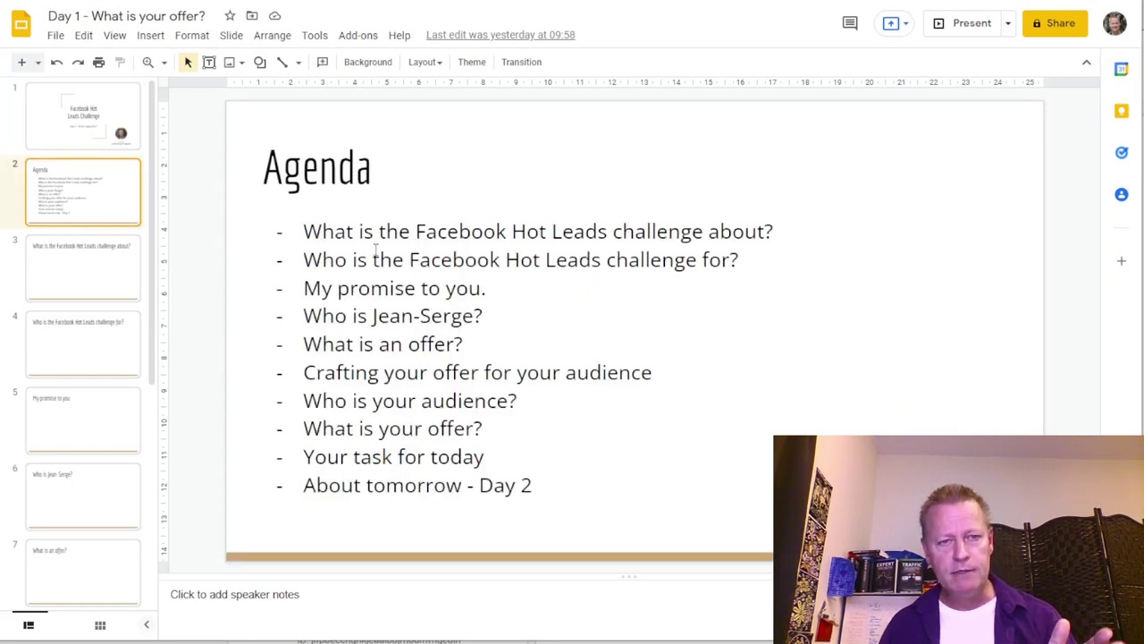